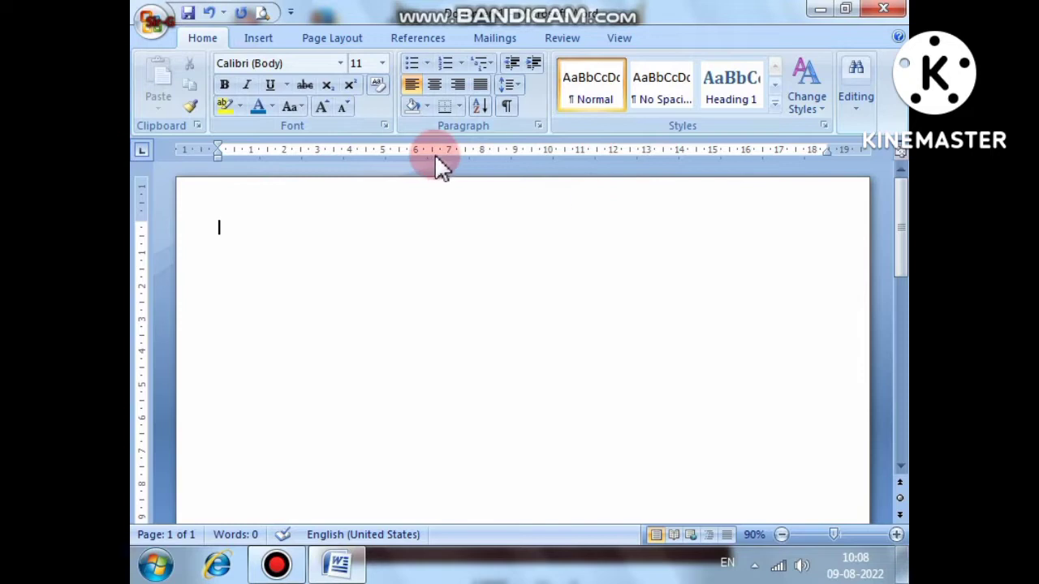
Open the detailed font settings, try Cambria and Cambria Math as the Latin text font, and settle on DevLys 180.
click(384, 124)
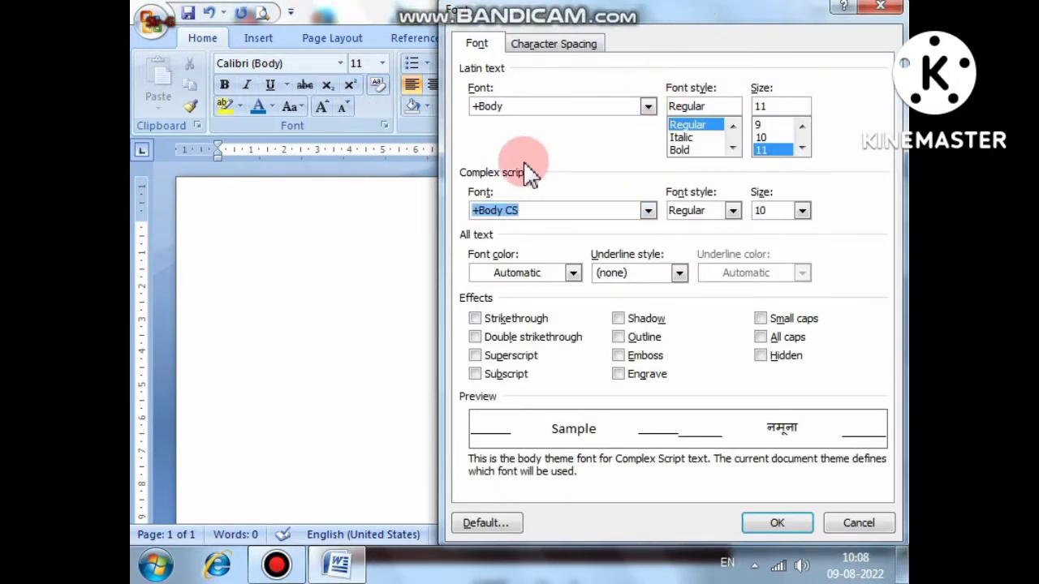
click(648, 106)
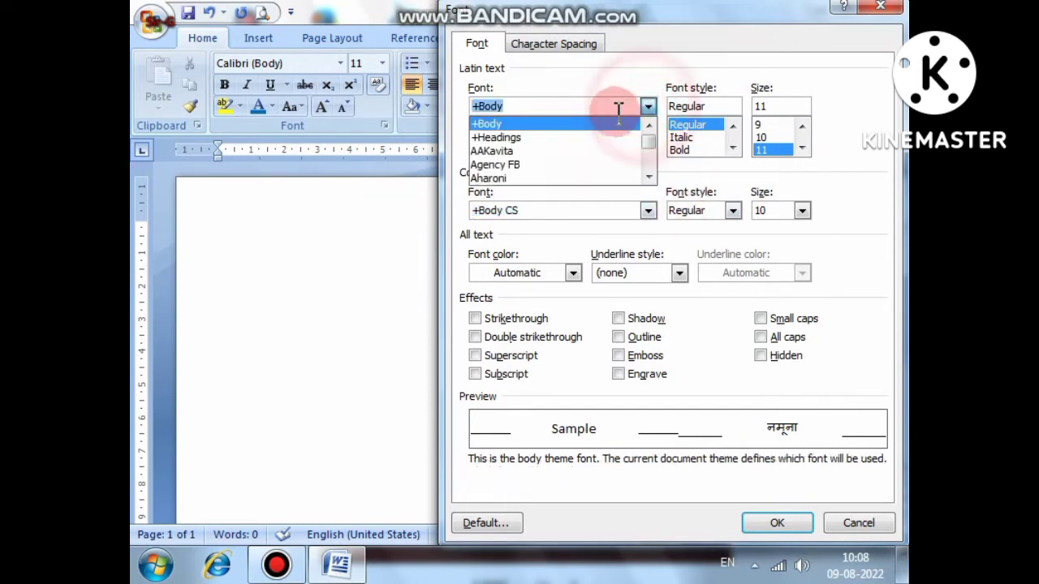
scroll(552, 146, down, 8)
scroll(548, 141, down, 15)
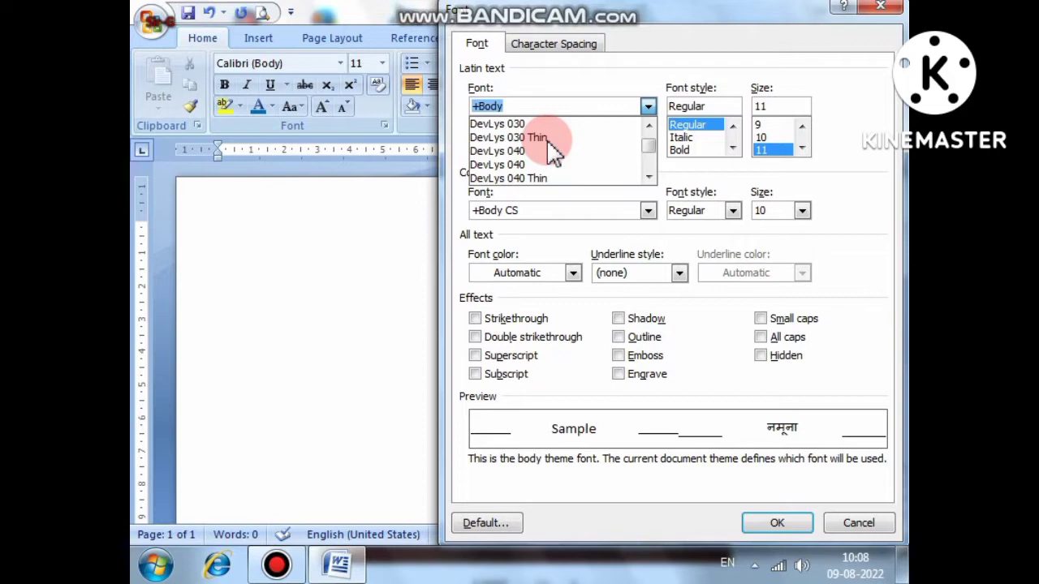
click(547, 141)
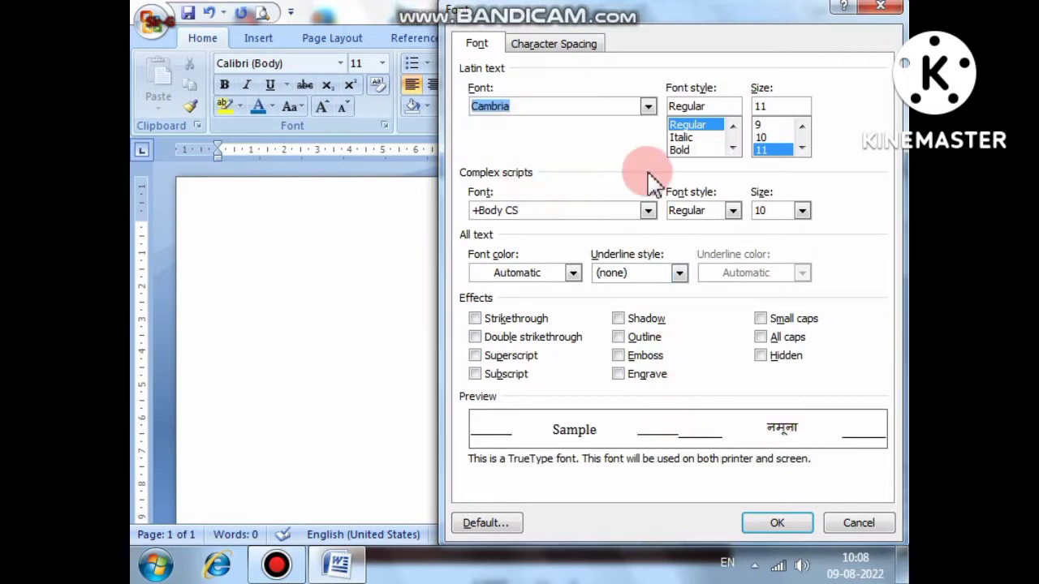
click(648, 106)
click(604, 138)
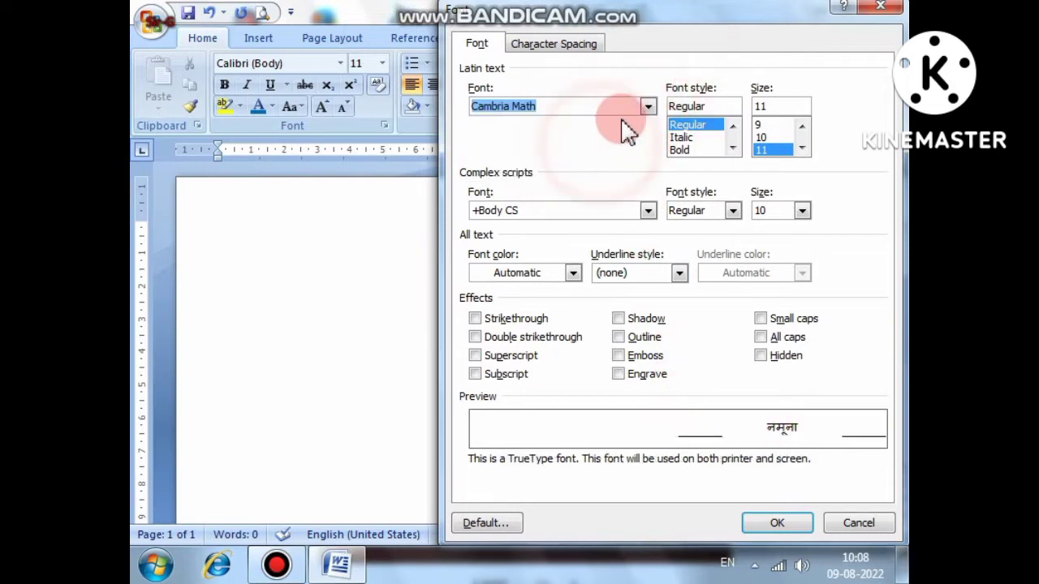
click(648, 107)
scroll(589, 162, down, 12)
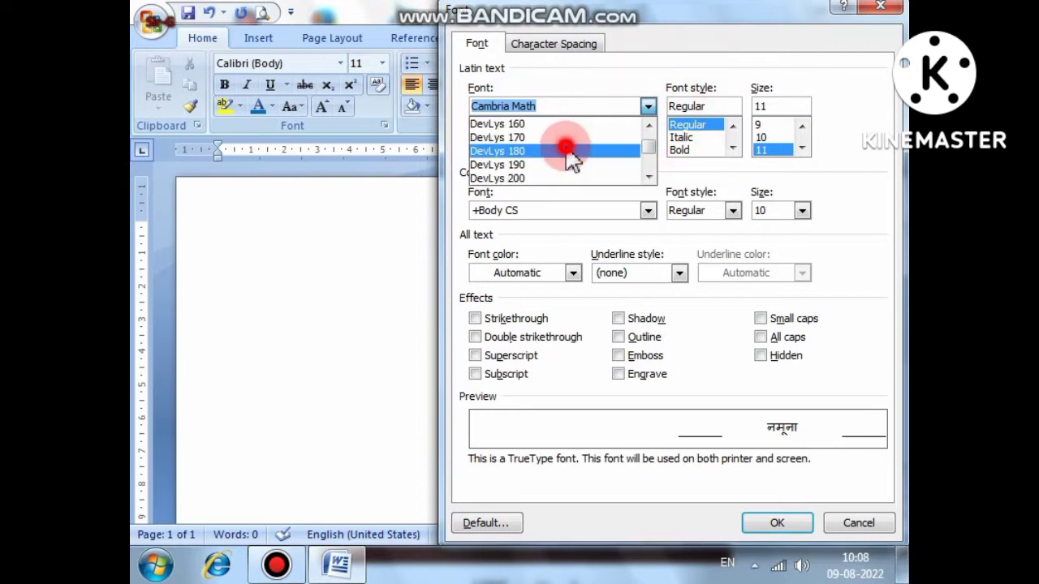
click(575, 153)
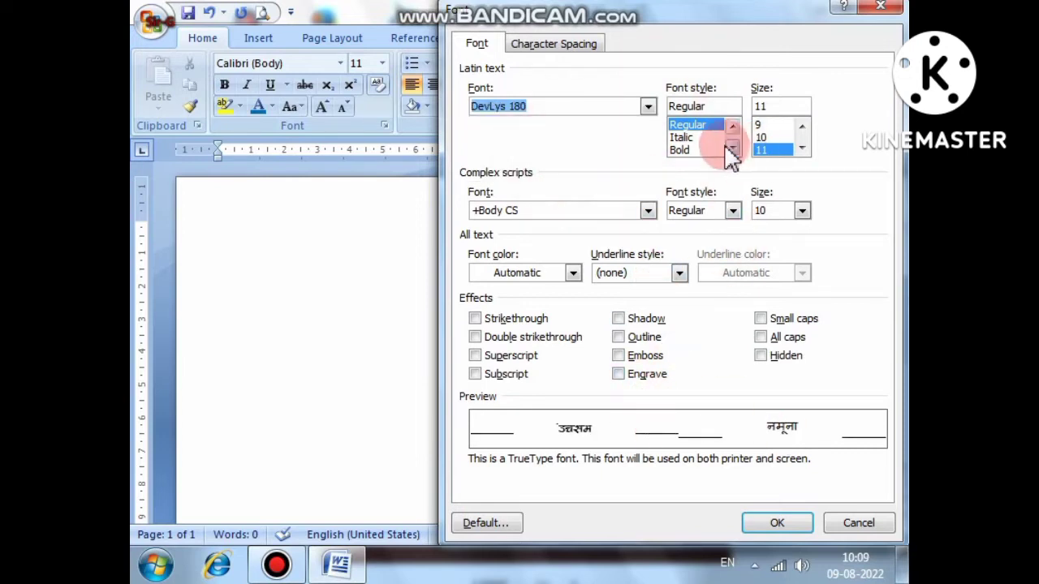
Try the Italic and Bold styles for the Latin text and choose Bold Italic.
click(721, 106)
click(732, 147)
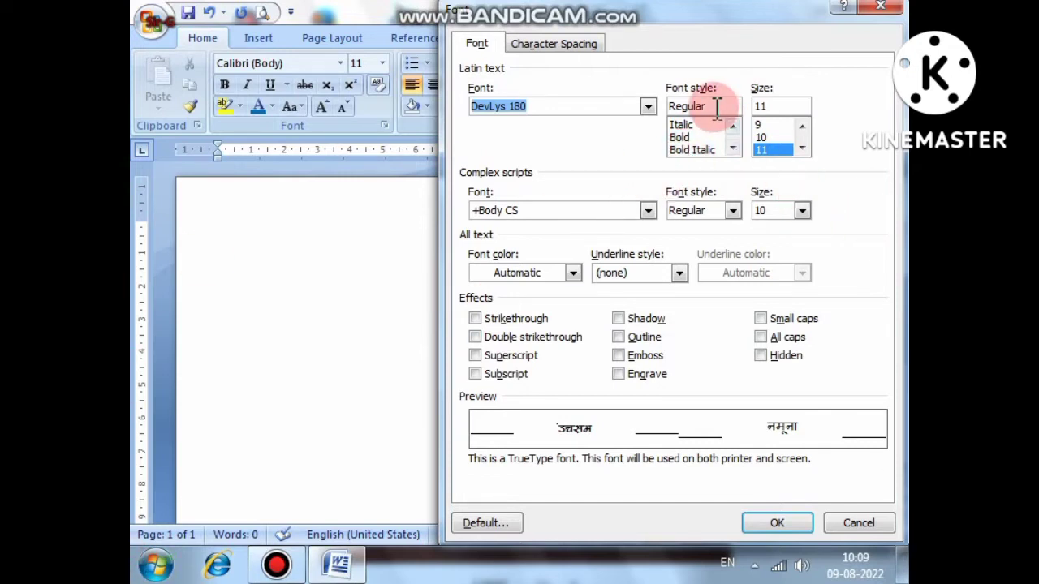
click(731, 126)
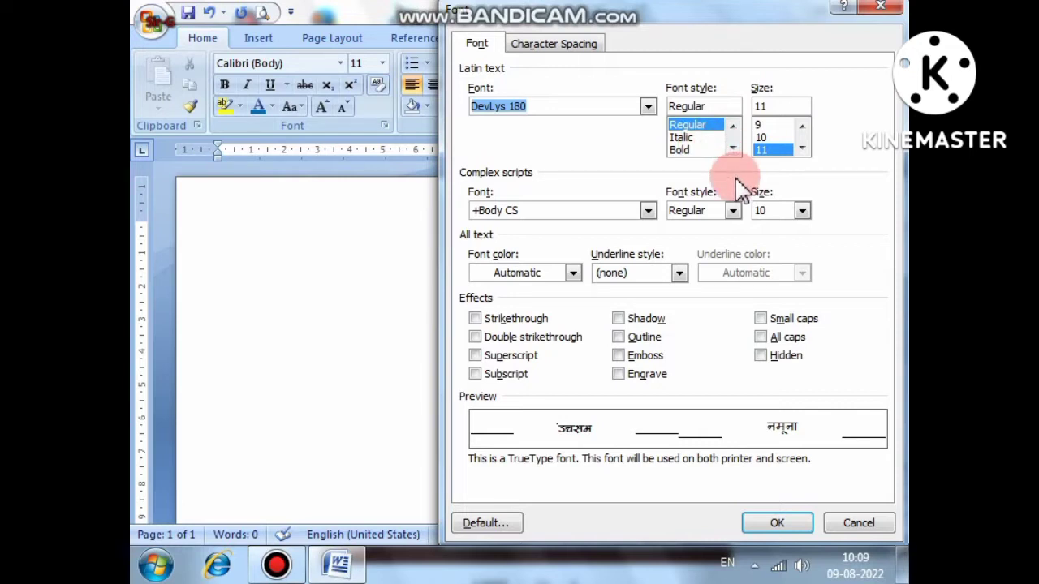
click(697, 138)
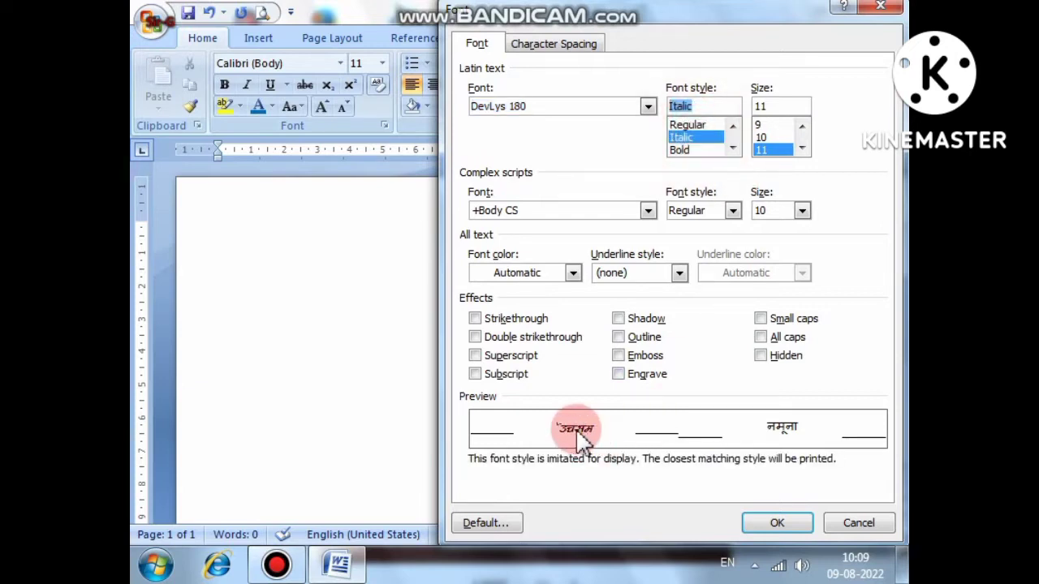
click(701, 151)
click(732, 148)
click(689, 151)
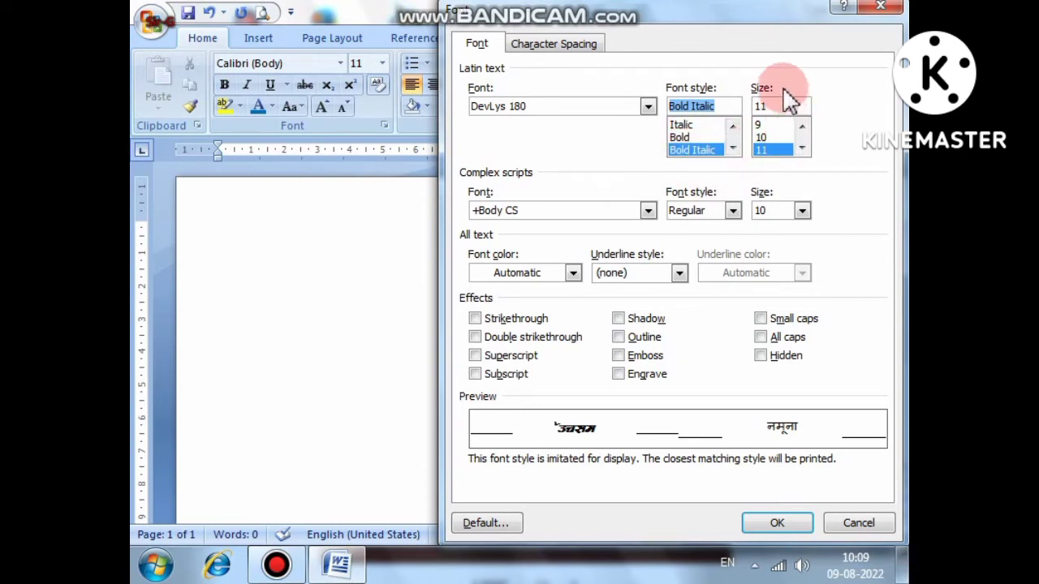
Set the Latin text size to 8.
click(802, 148)
click(802, 148)
click(802, 125)
click(801, 125)
click(801, 125)
click(766, 125)
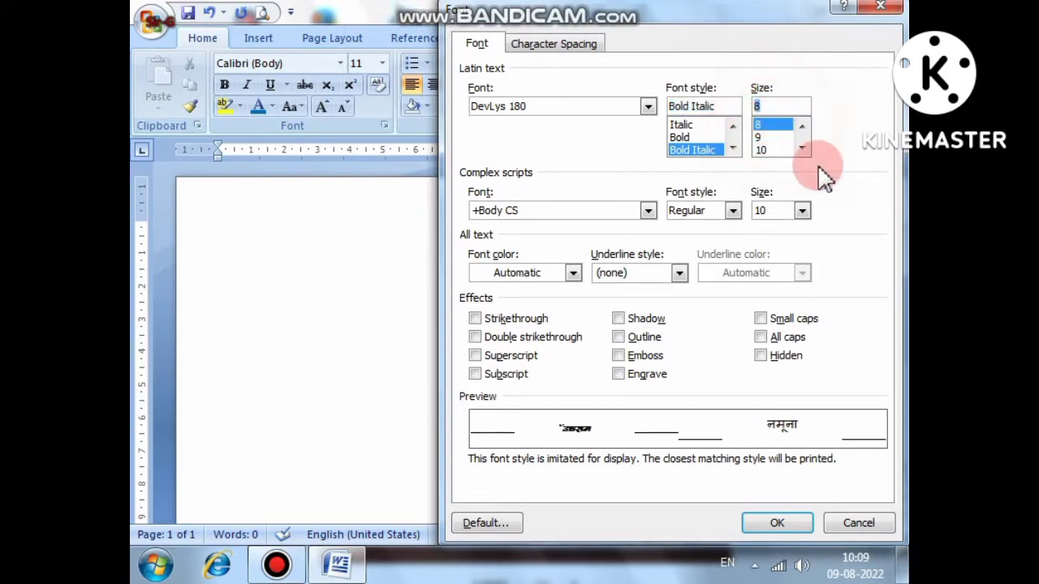
Set the Latin text size to 72, the largest listed size.
click(802, 148)
click(801, 148)
click(802, 148)
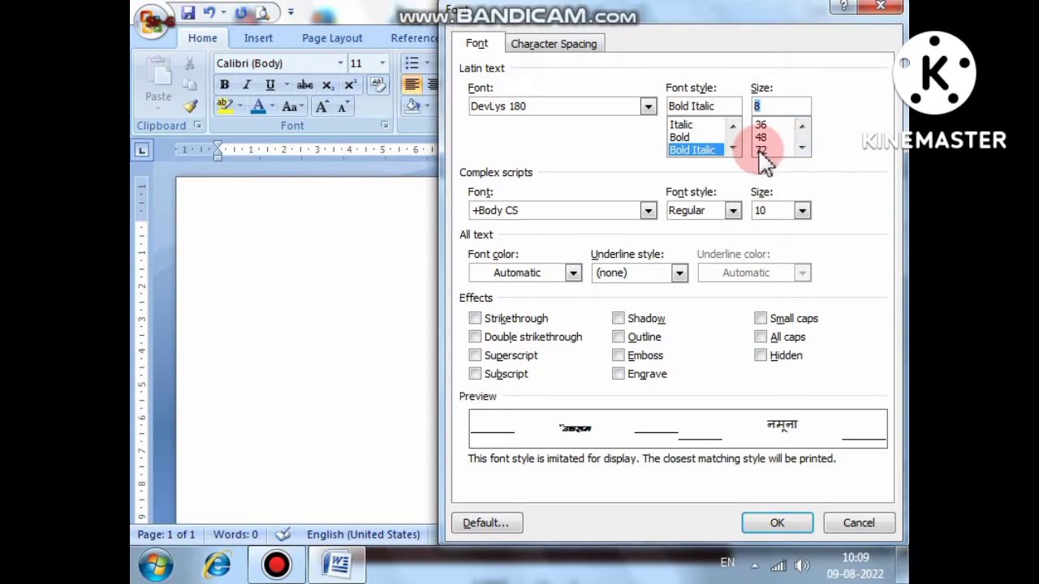
click(762, 150)
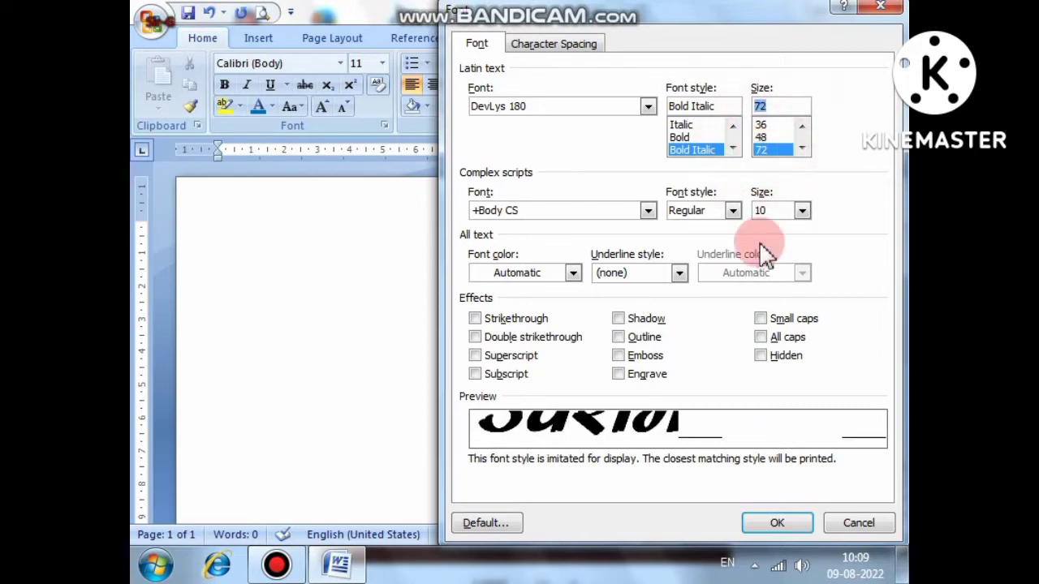
click(801, 128)
click(802, 128)
click(802, 128)
click(801, 128)
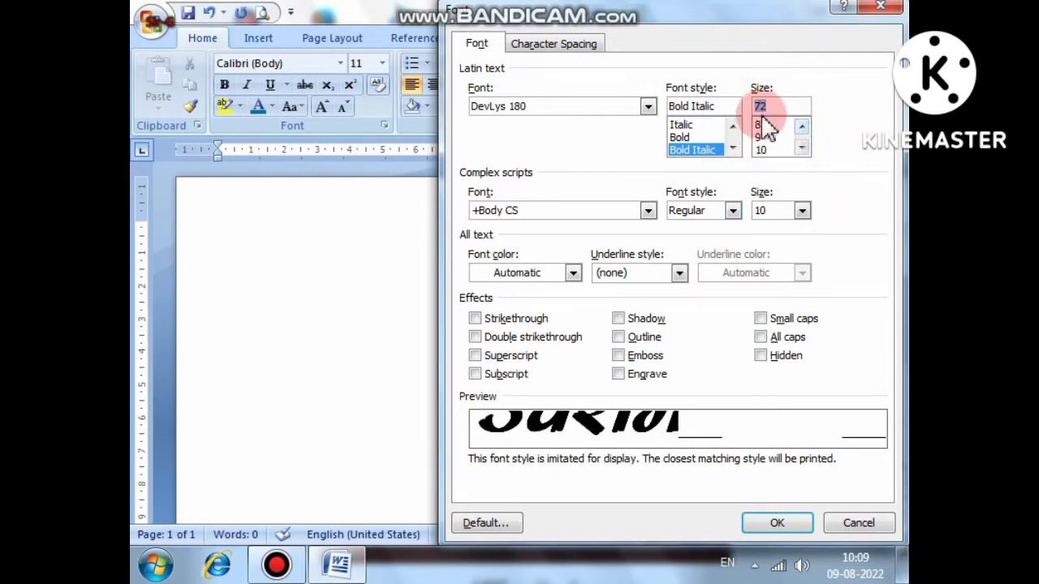
Set the font color for all text to the standard red.
click(573, 273)
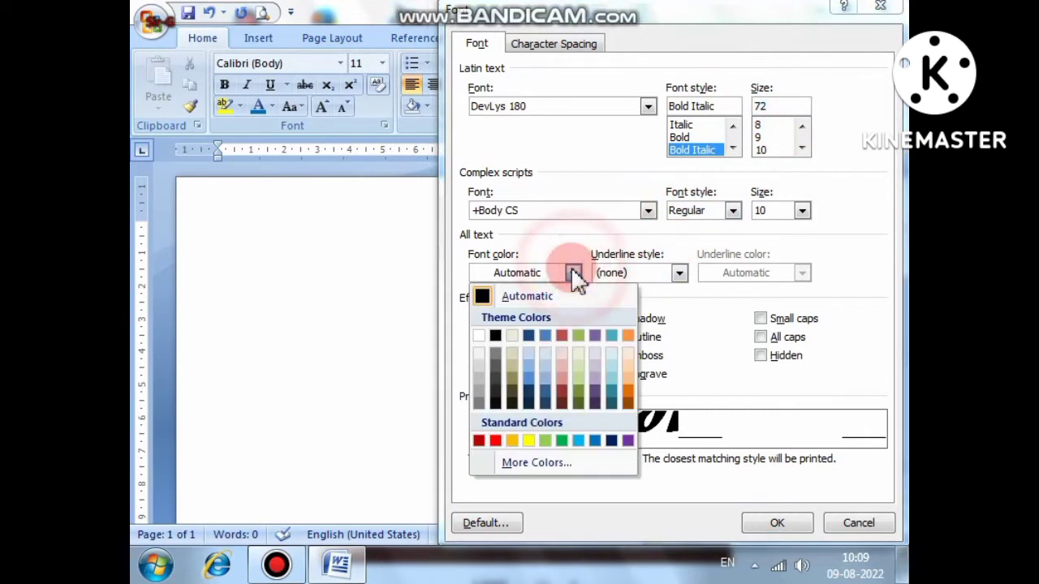
click(496, 439)
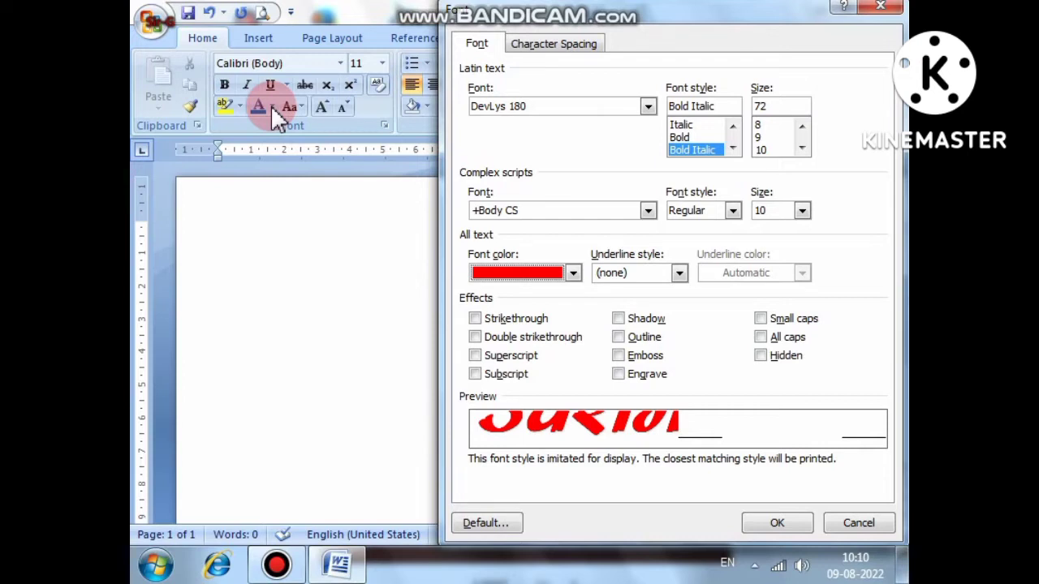
click(574, 275)
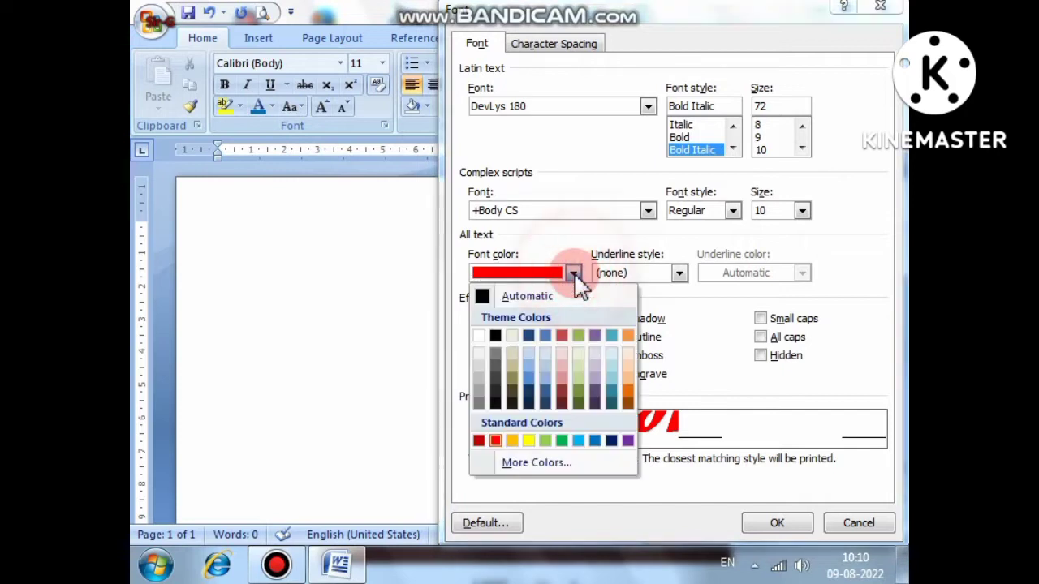
Set the Latin text size to 20.
click(806, 153)
click(804, 148)
click(804, 147)
click(803, 148)
click(803, 147)
click(803, 148)
click(804, 148)
click(783, 150)
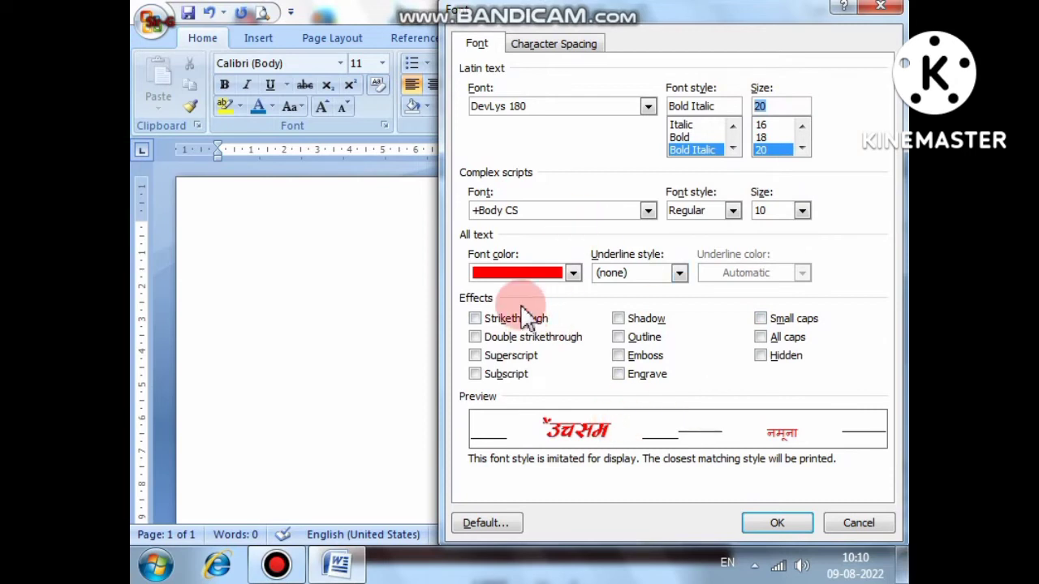
Try a thick solid underline for all text and switch the underline style to dashed.
click(628, 273)
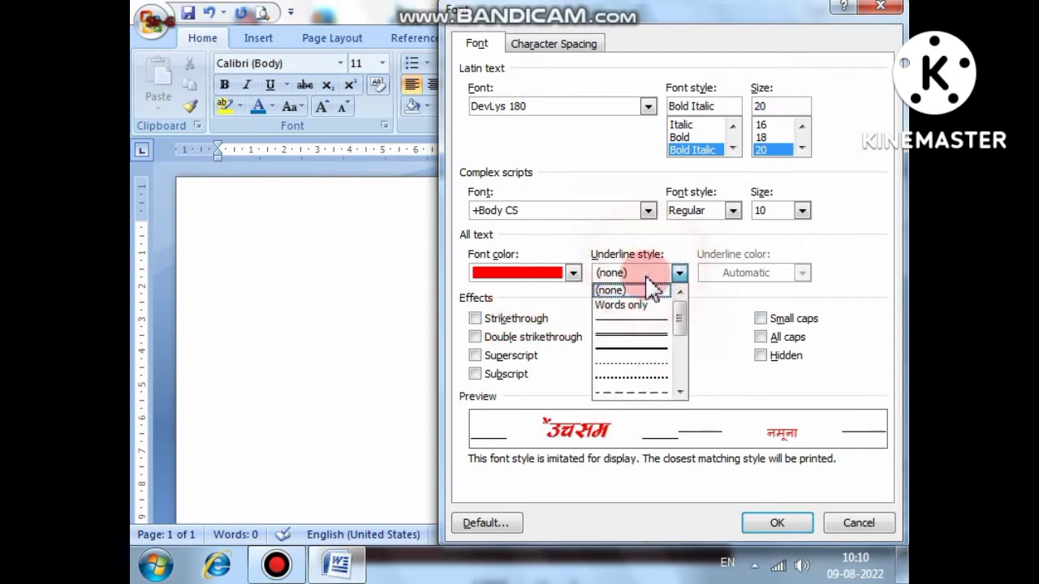
click(653, 347)
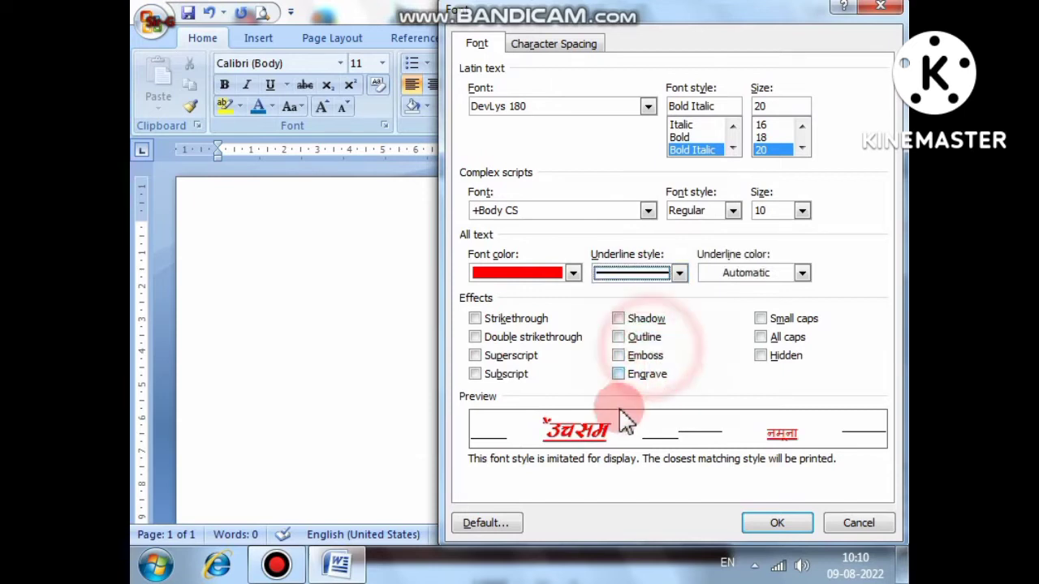
click(635, 274)
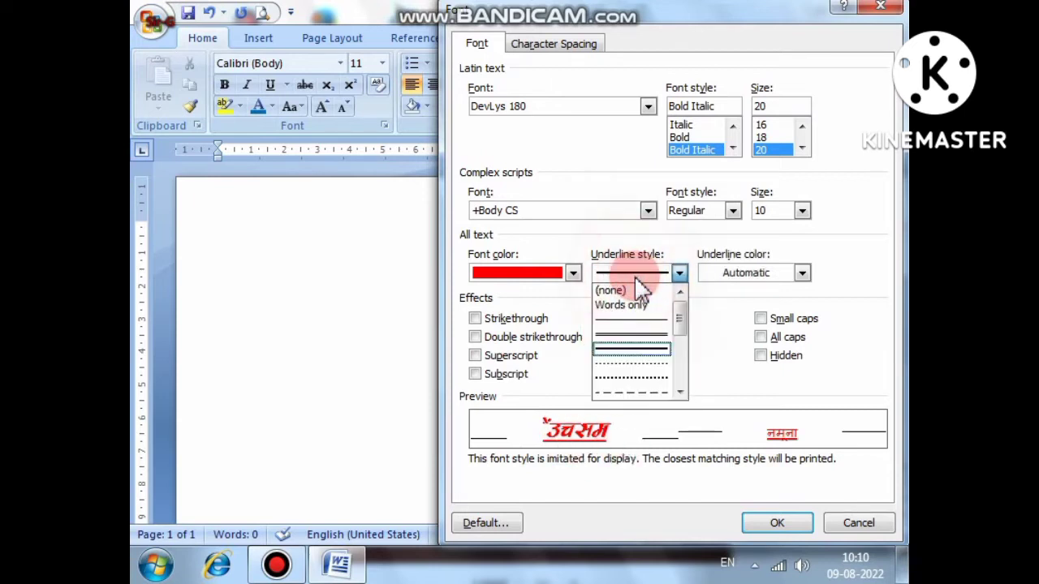
click(638, 391)
Set the underline color to the standard light blue and the underline style to a thick solid line.
click(724, 275)
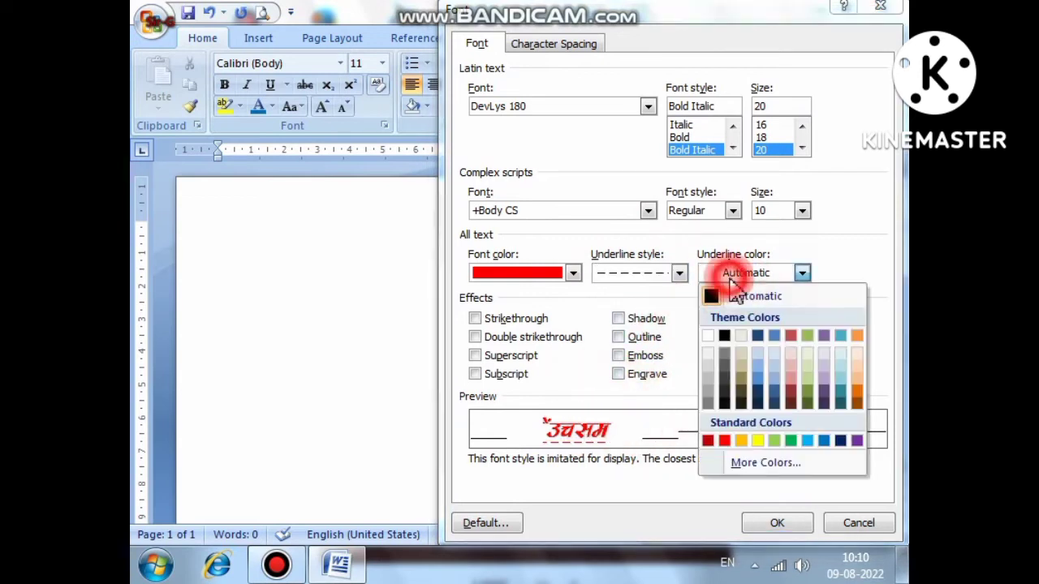
click(804, 440)
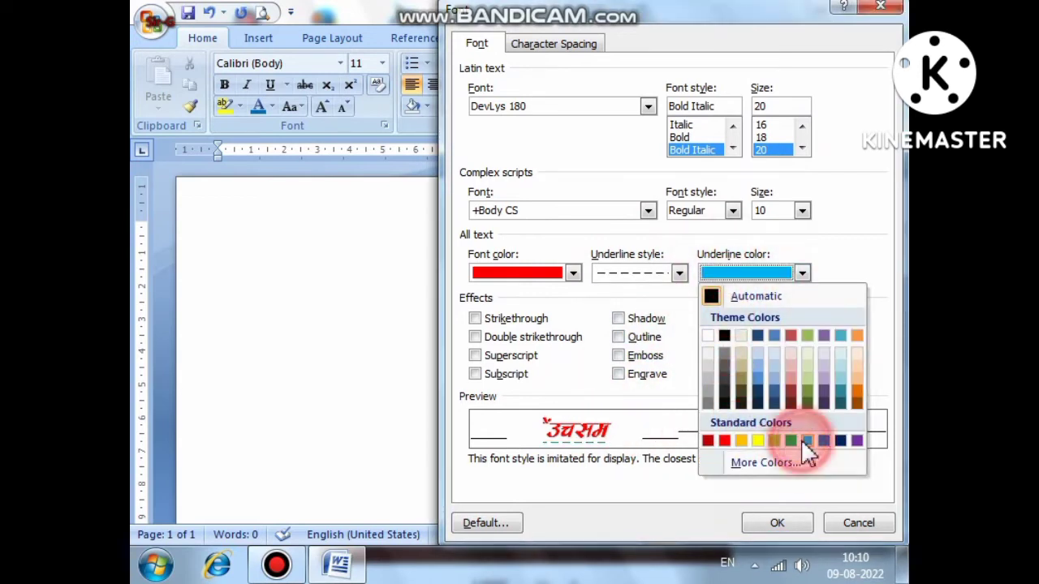
click(678, 274)
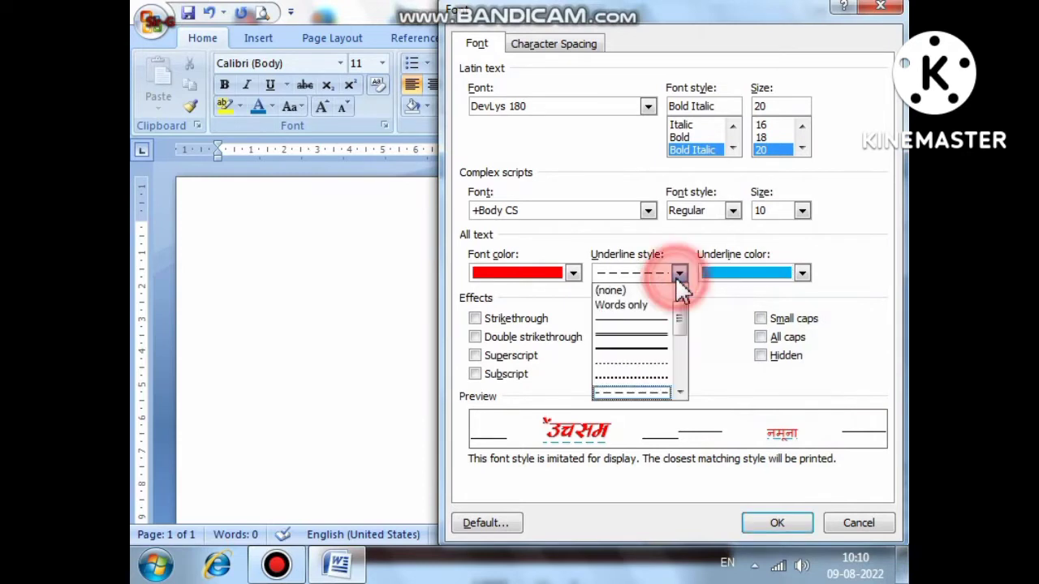
click(661, 348)
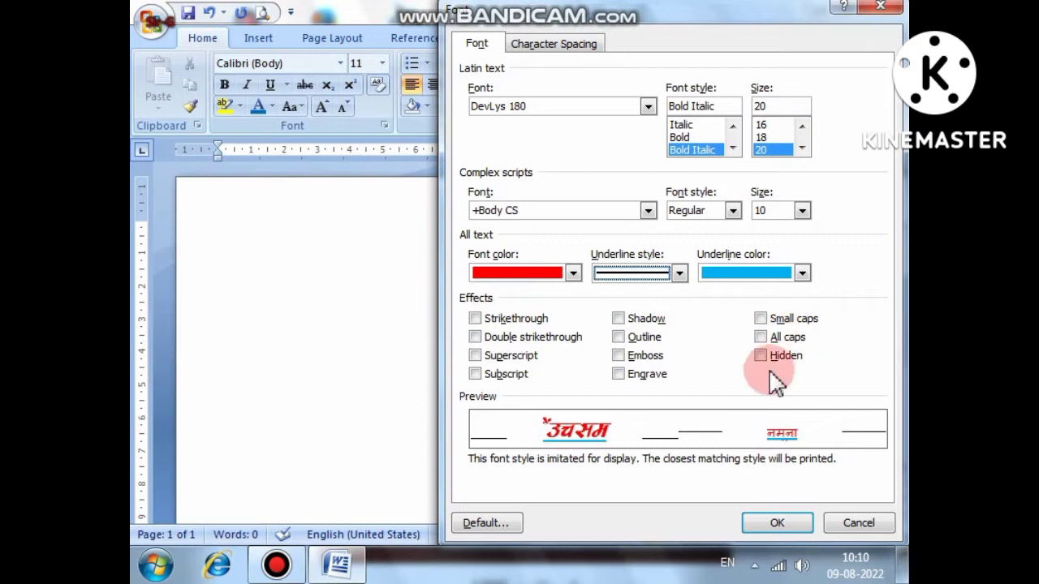
Change the Latin text font to Candara.
click(647, 106)
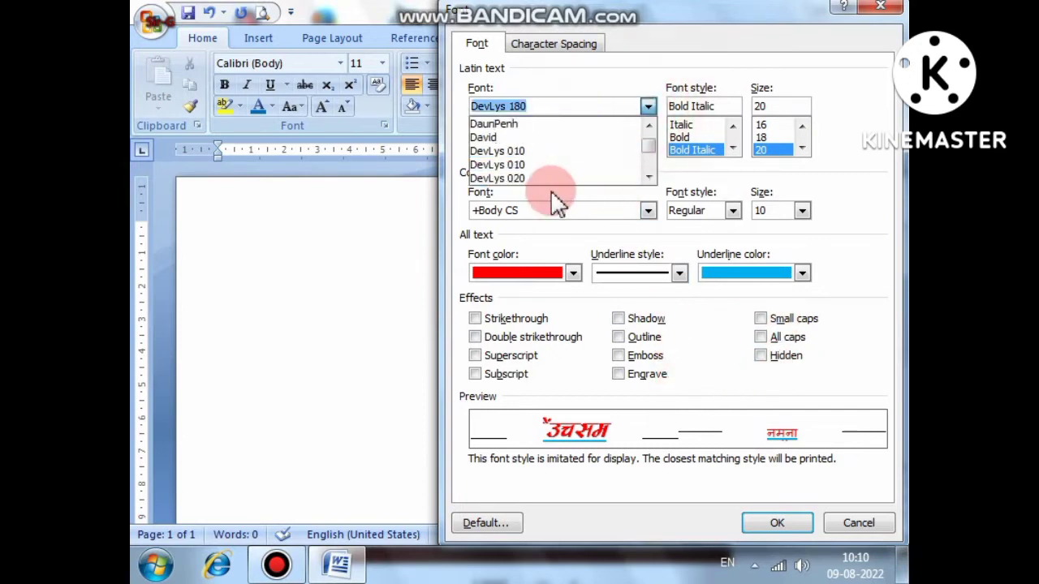
scroll(552, 187, up, 5)
click(546, 153)
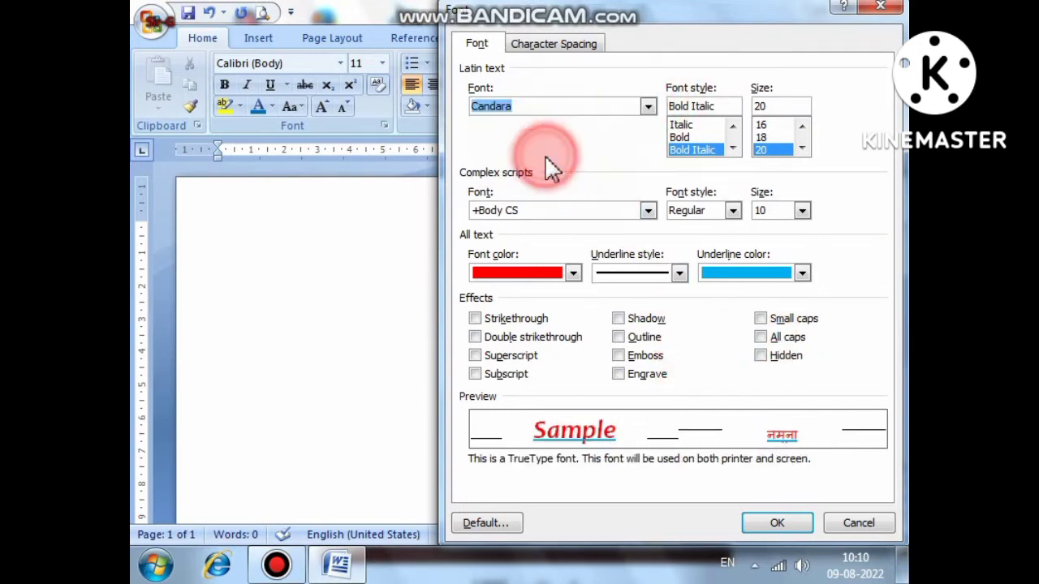
Try the Strikethrough, Double strikethrough and Superscript effects and clear them again.
click(475, 318)
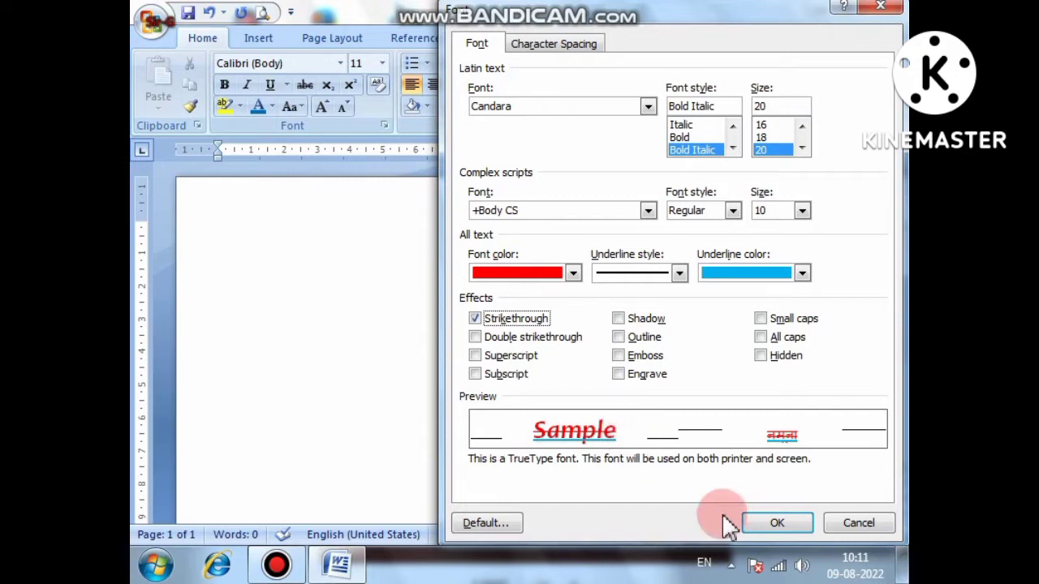
click(475, 337)
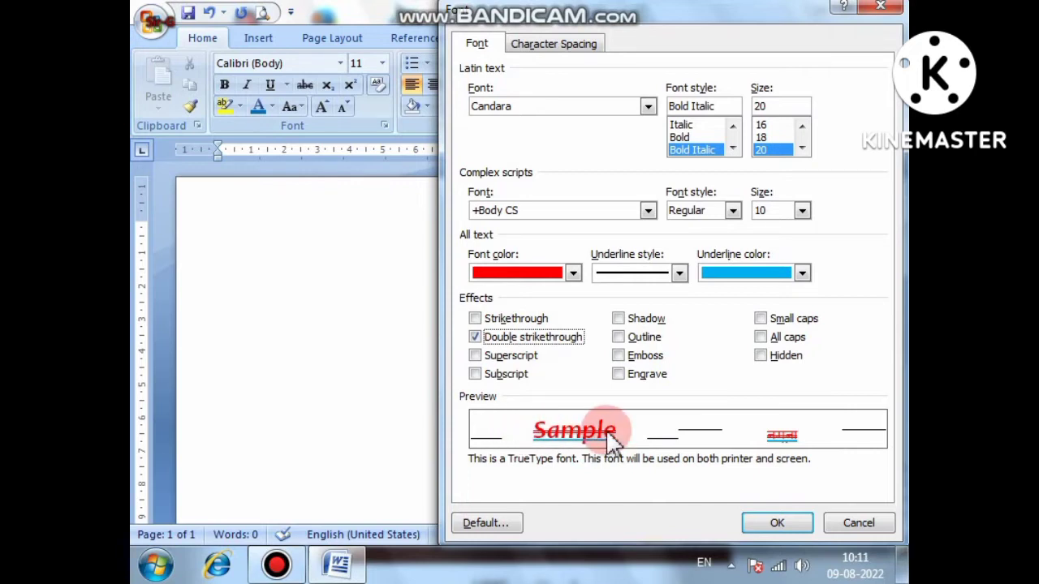
click(512, 357)
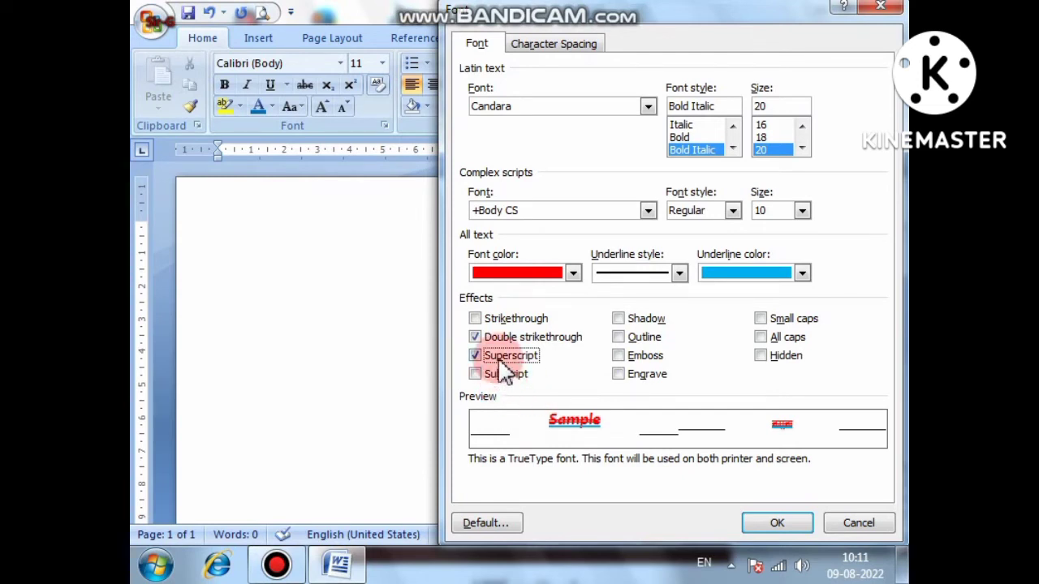
click(476, 337)
click(477, 357)
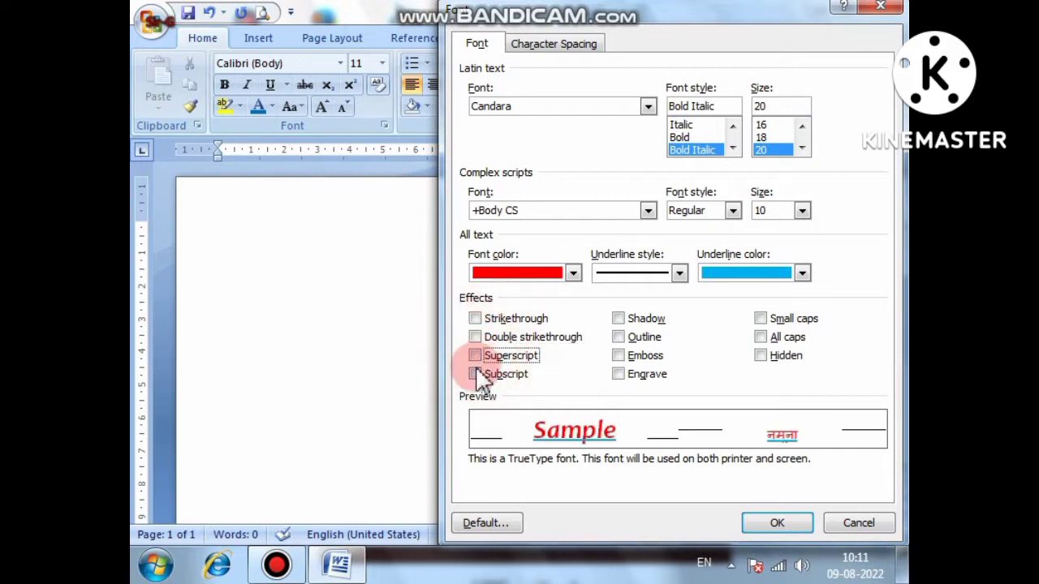
Try the Subscript effect on and off, leaving it cleared.
click(475, 374)
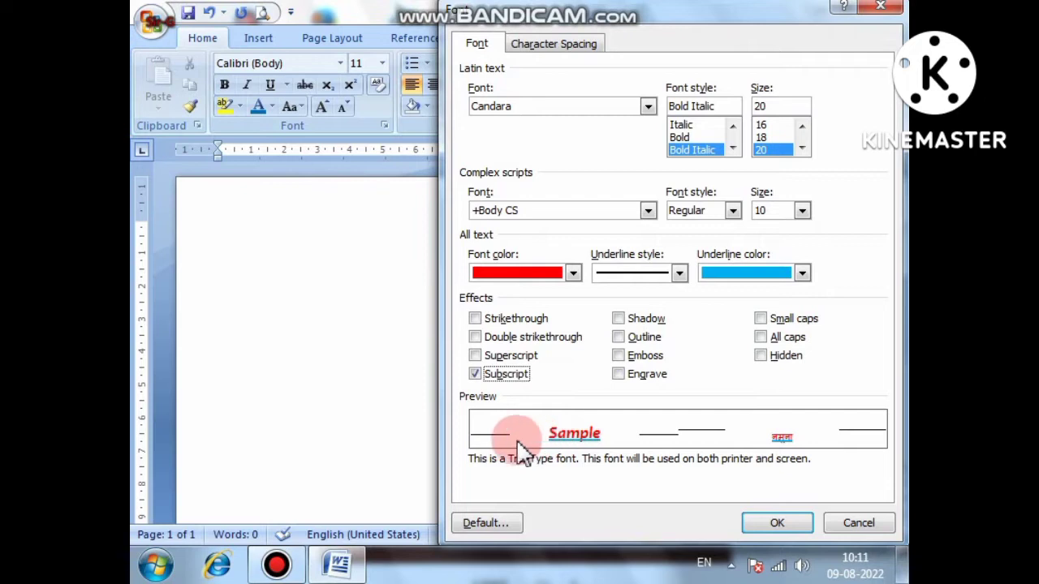
click(477, 374)
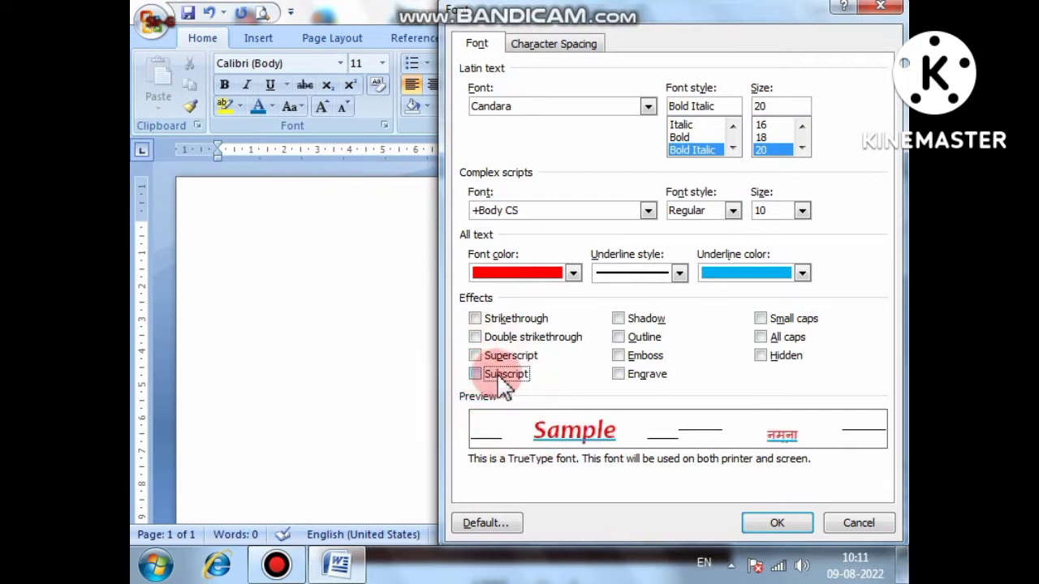
click(475, 374)
click(476, 374)
Enable the Shadow effect for the text.
click(620, 320)
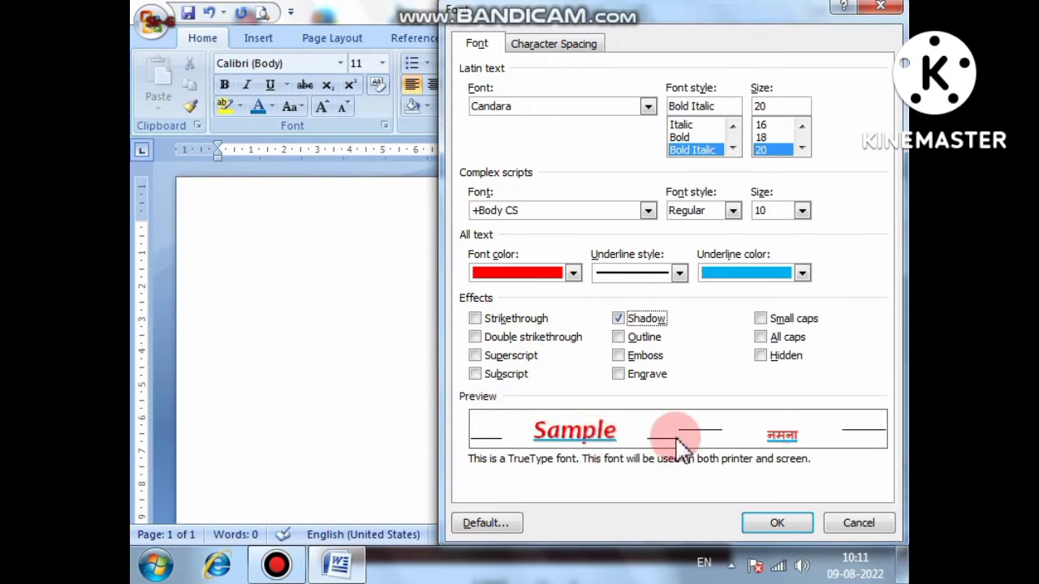
Apply the font settings and enter the text "H2o" on the blank page.
click(765, 520)
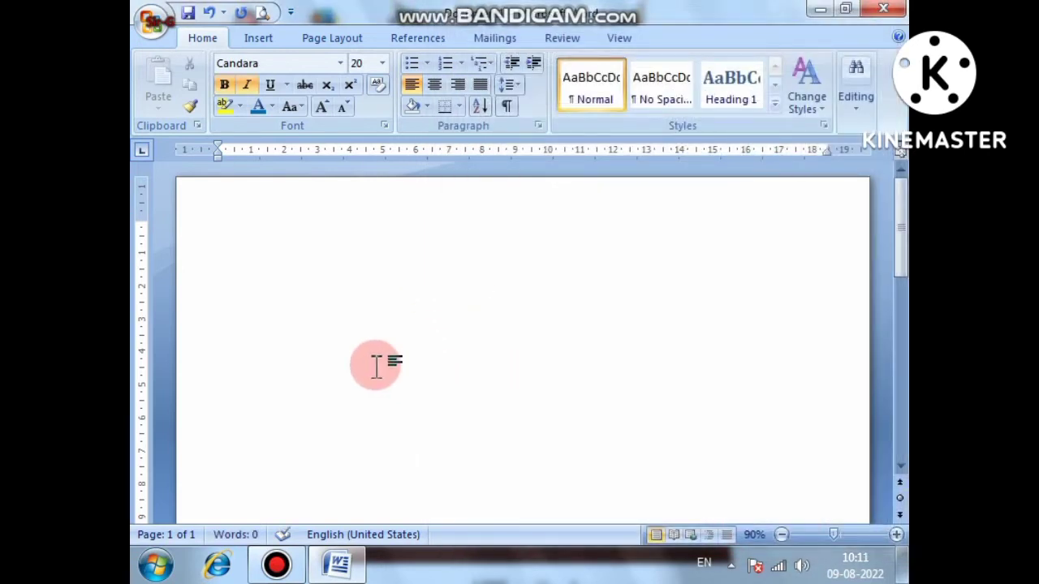
text(h)
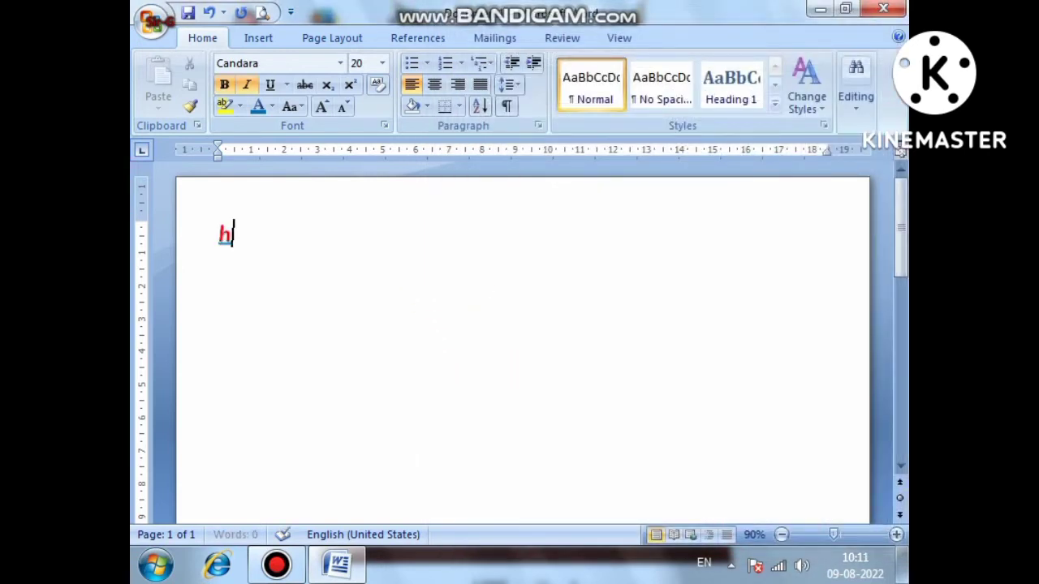
text(2o)
Enlarge the whole H2o text to 150 pt.
key(ctrl+a)
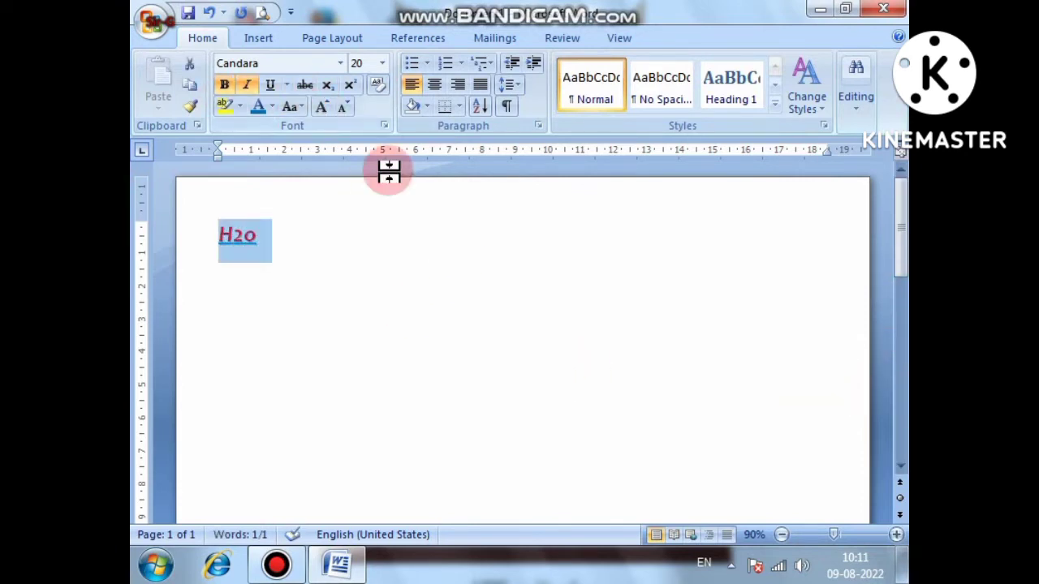
key(ctrl+shift+period)
key(ctrl+shift+period)
key(ctrl+shift+period)
key(ctrl+shift+period)
key(ctrl+shift+period)
key(ctrl+shift+period)
key(ctrl+shift+period)
key(ctrl+shift+period)
key(ctrl+shift+period)
key(ctrl+shift+period)
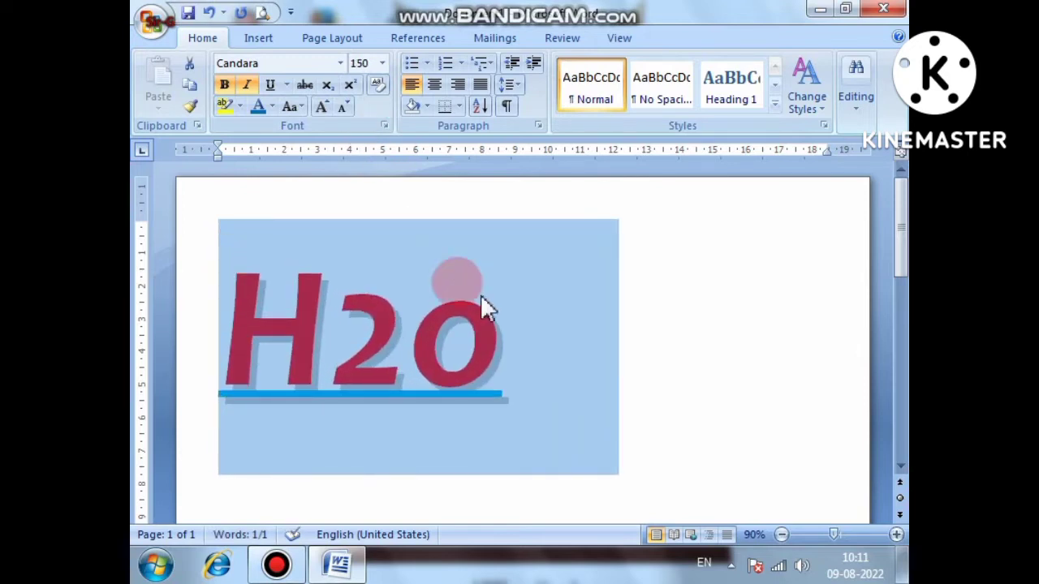
click(661, 401)
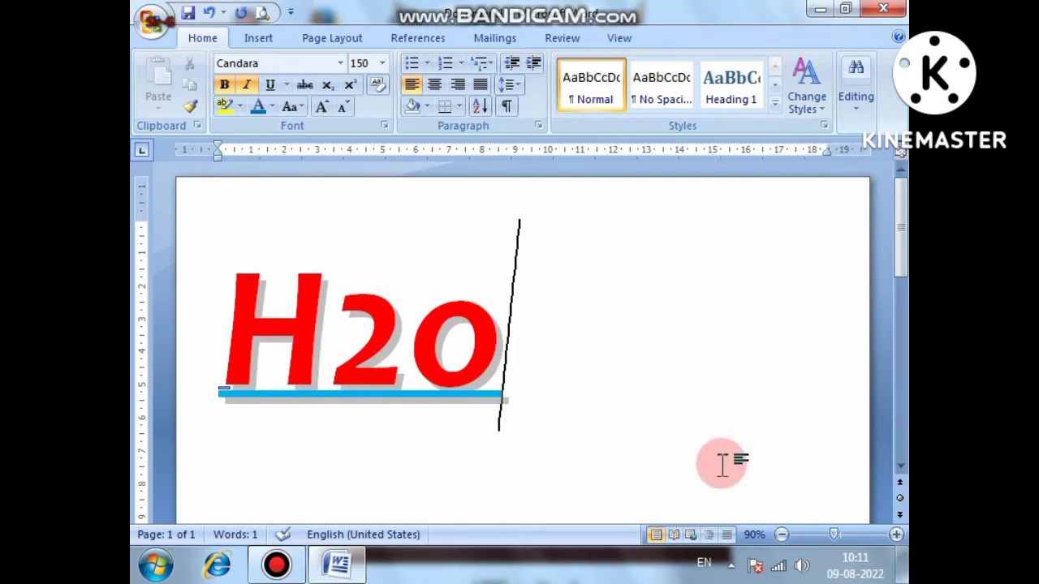
Format the 2 between H and o as subscript.
click(234, 290)
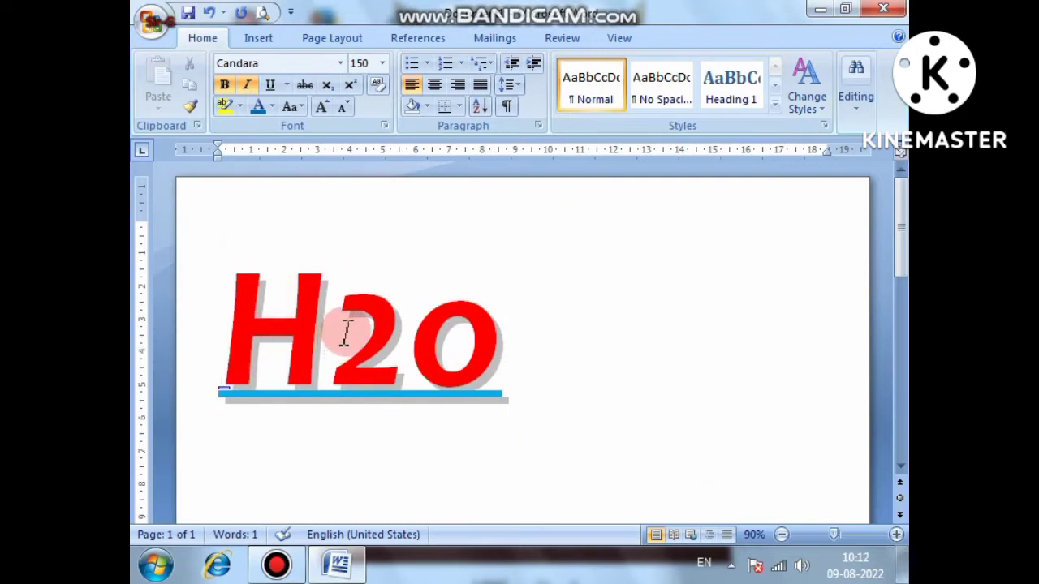
drag(345, 332, 405, 334)
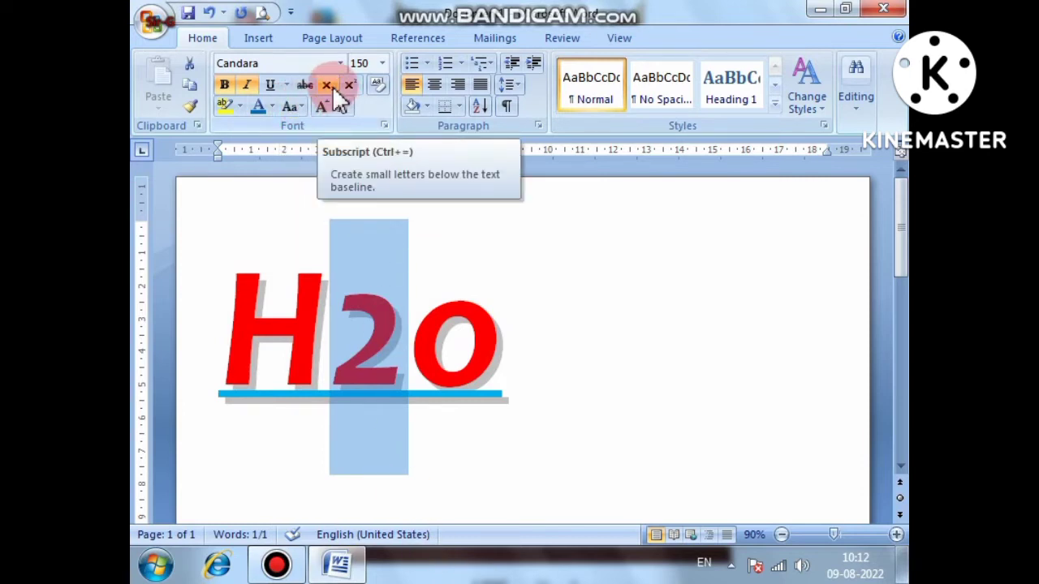
click(332, 86)
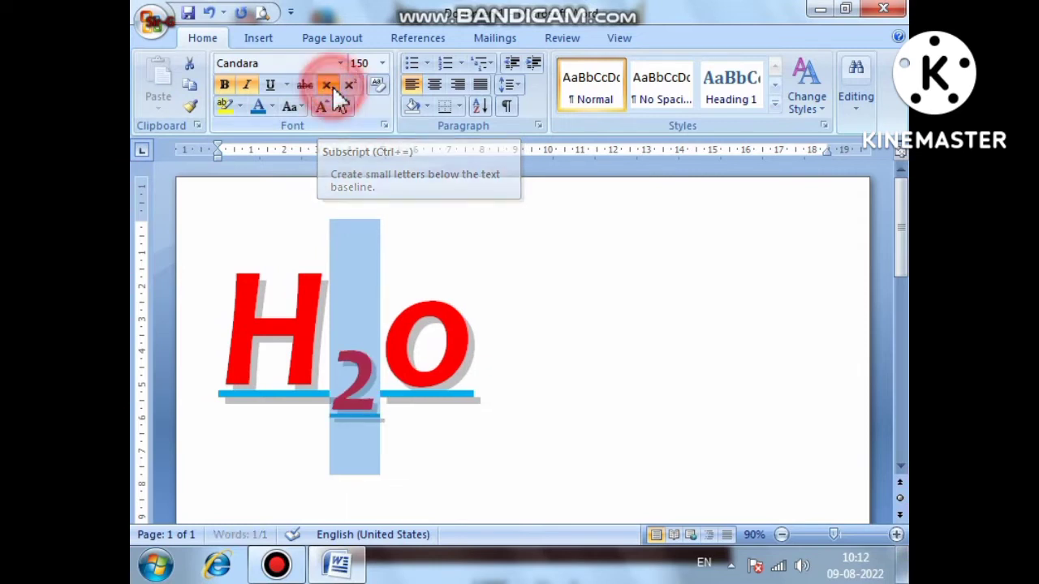
click(361, 409)
click(466, 331)
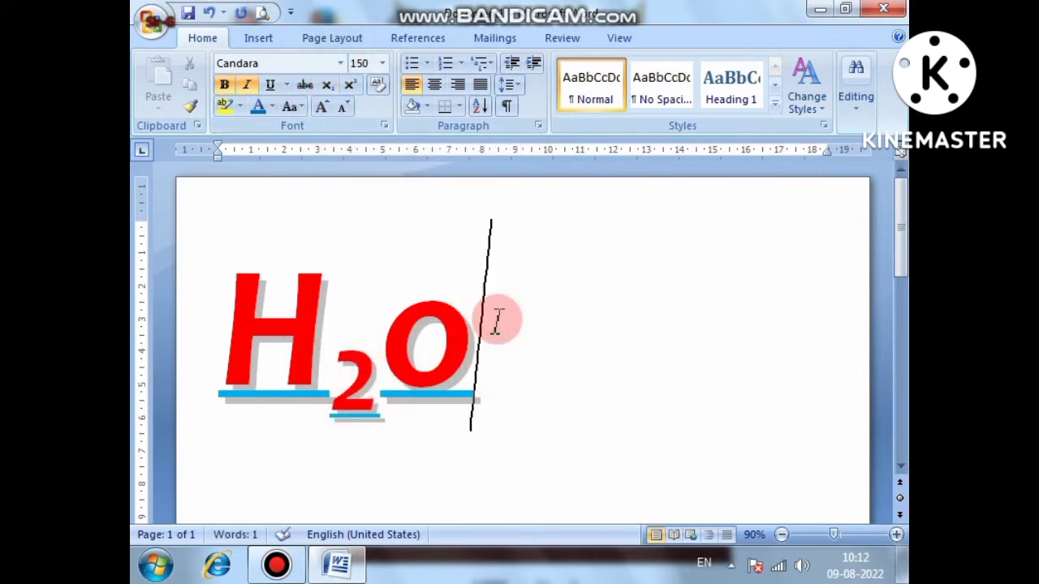
Add a 2 after the o and format it as superscript.
text(2)
drag(501, 337, 547, 345)
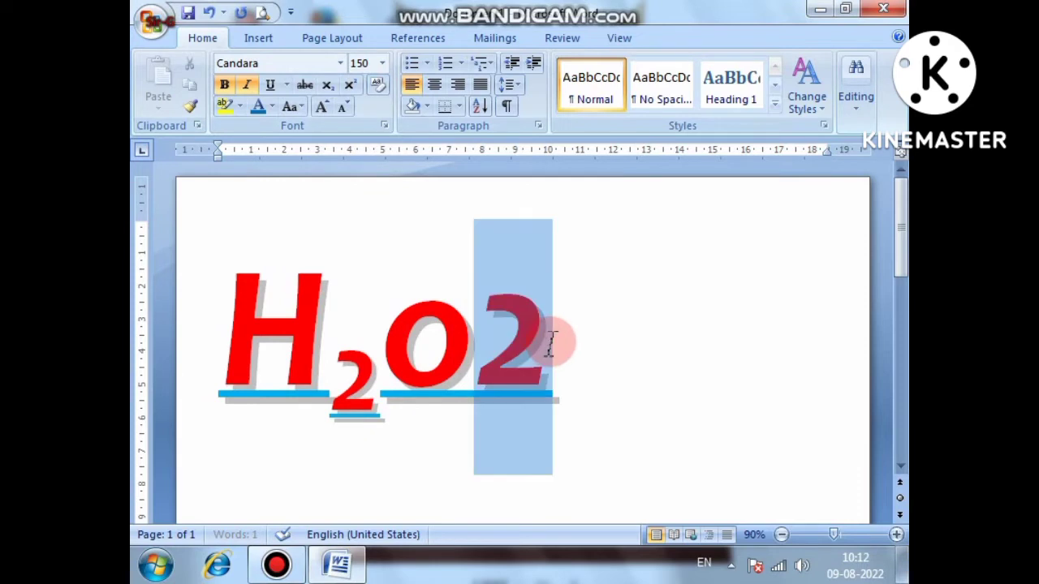
click(349, 85)
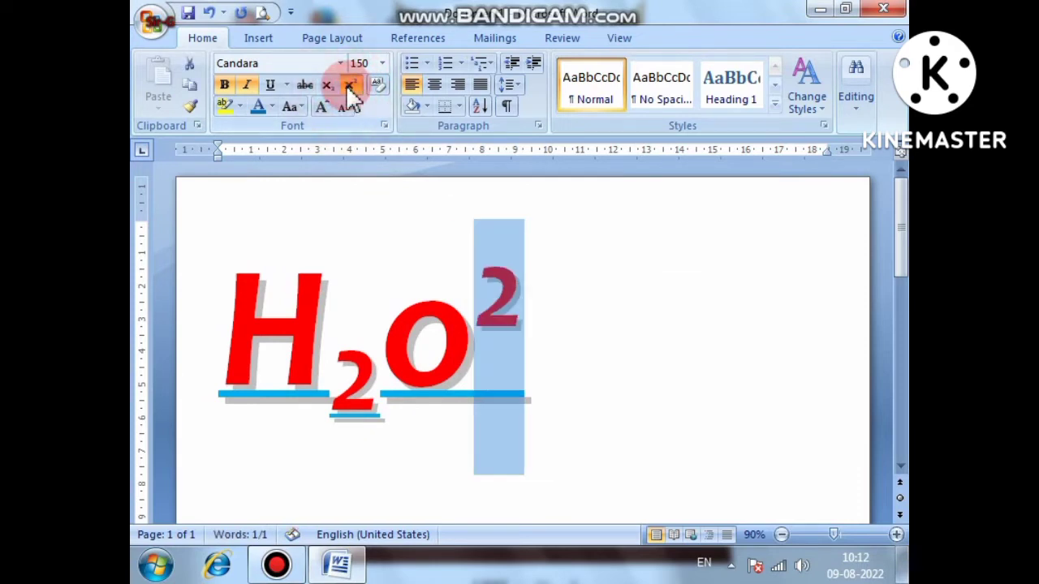
click(639, 430)
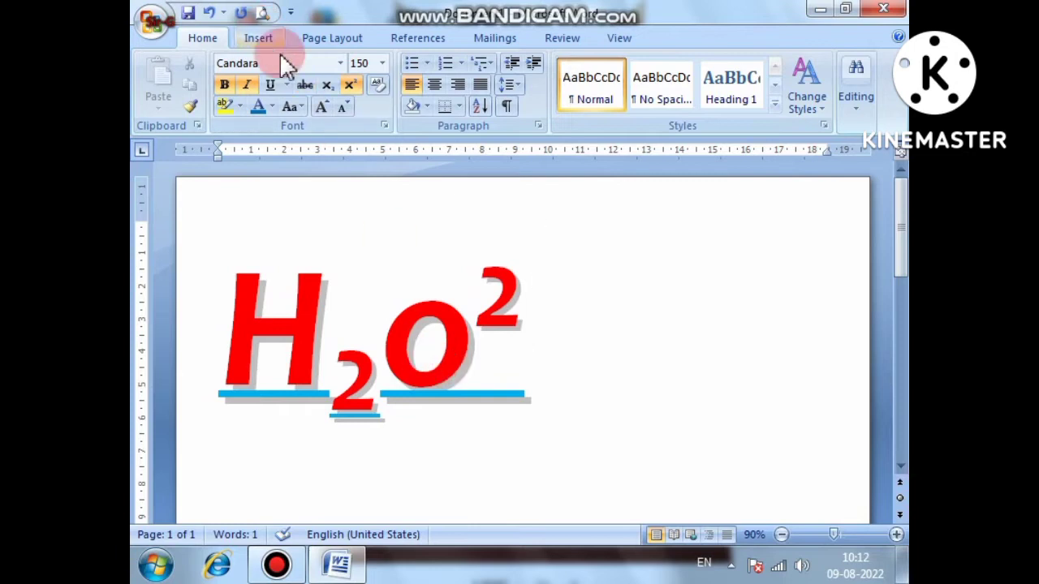
Clear Shadow, Superscript and Subscript from the whole formula and apply the Outline effect instead.
drag(220, 348, 536, 343)
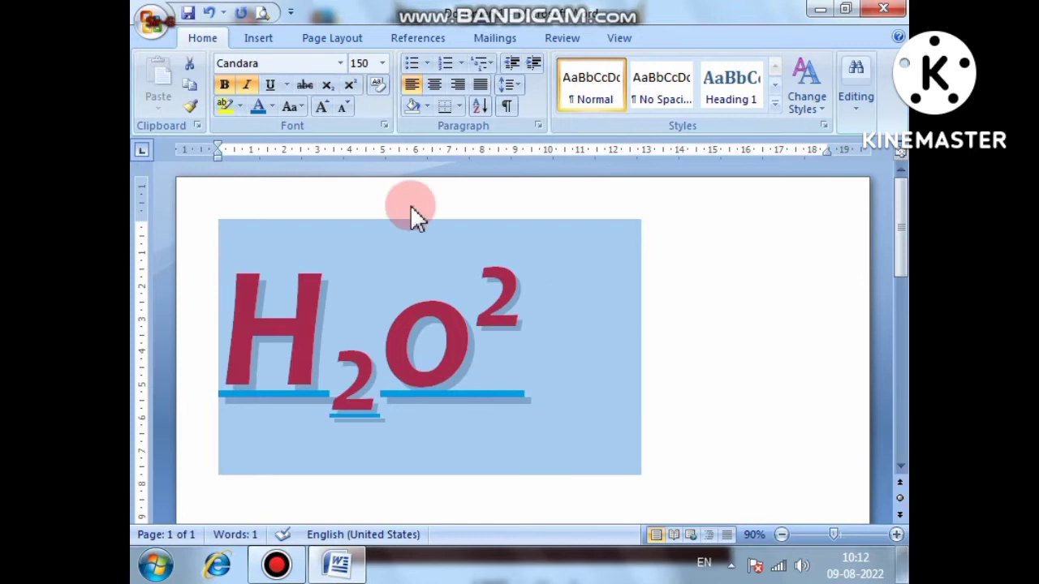
click(384, 126)
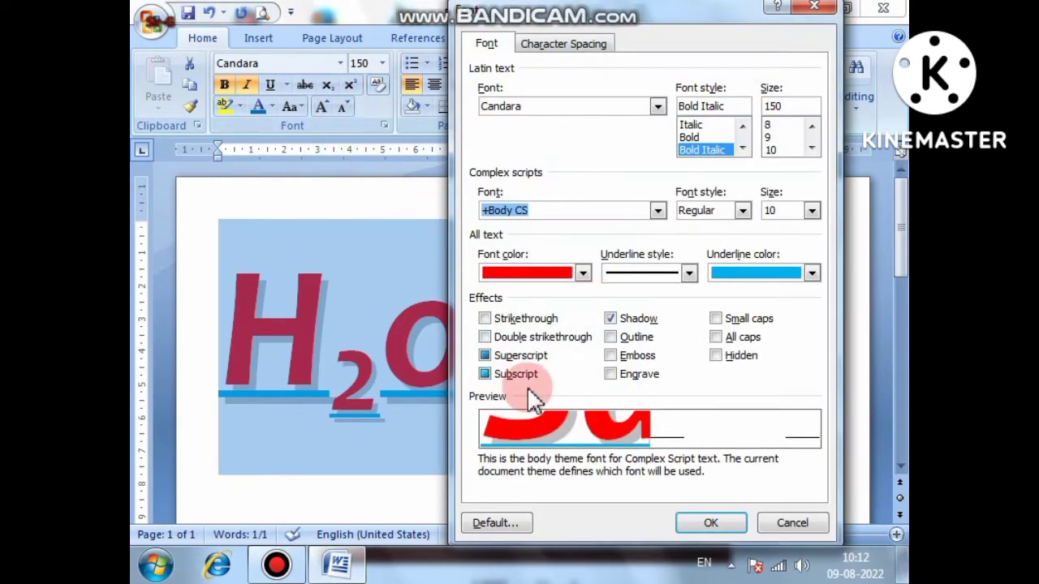
click(615, 325)
click(519, 357)
click(521, 377)
click(518, 356)
click(518, 355)
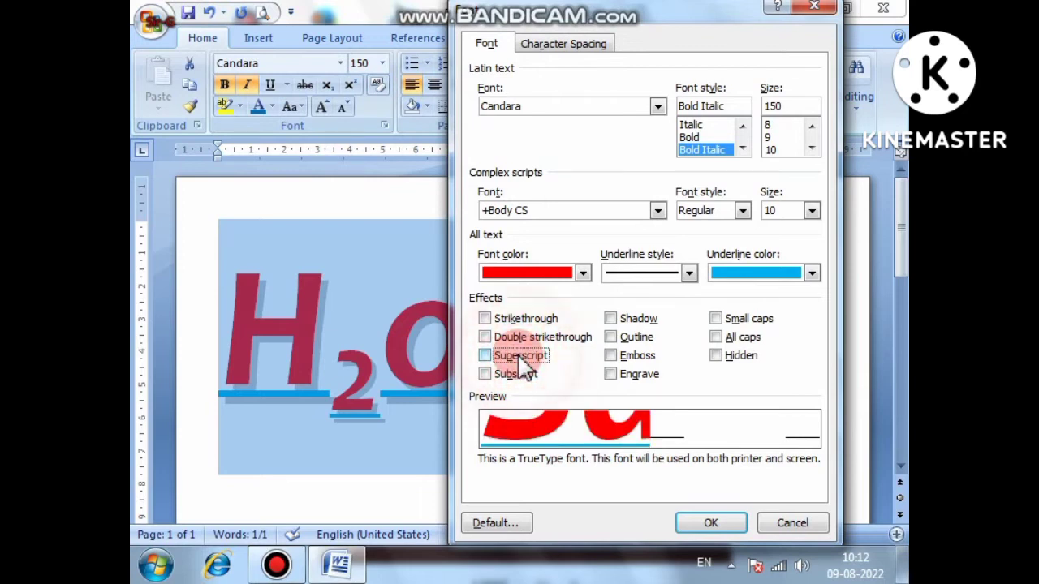
click(612, 337)
click(686, 523)
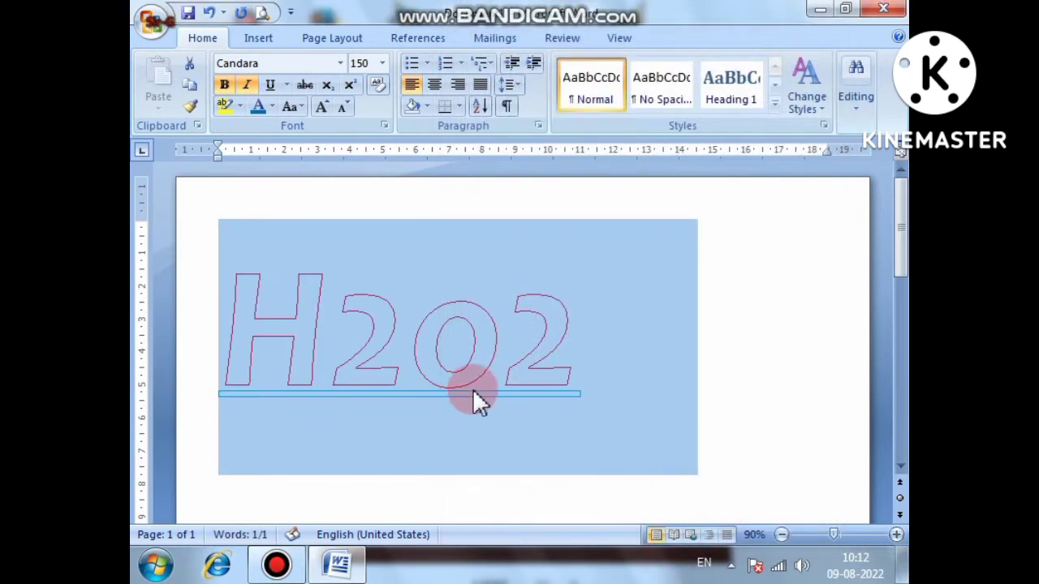
click(600, 359)
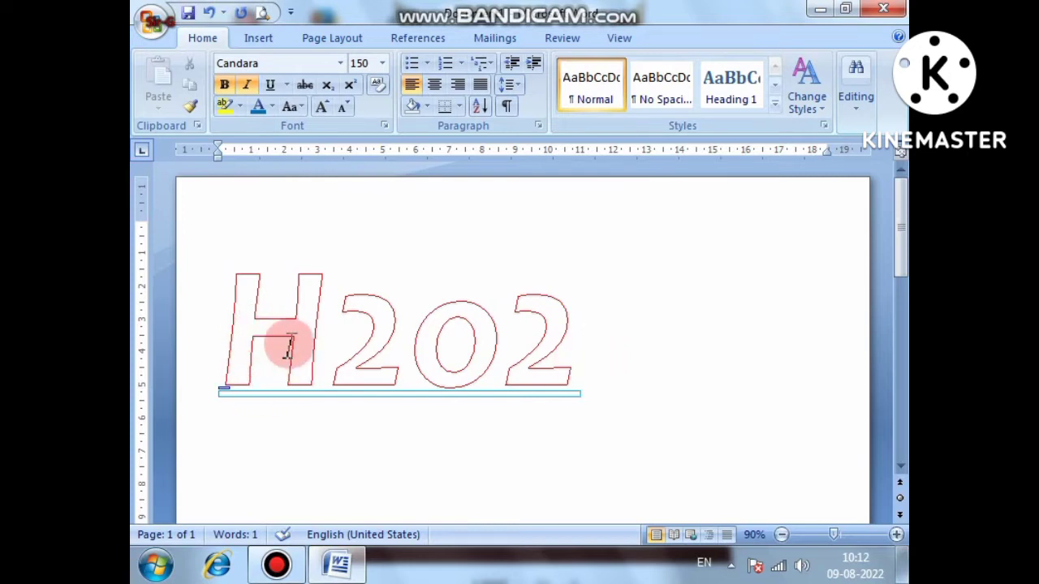
Remove the italic formatting from the outlined H2o2 text, keeping it bold.
drag(222, 292, 641, 311)
click(246, 84)
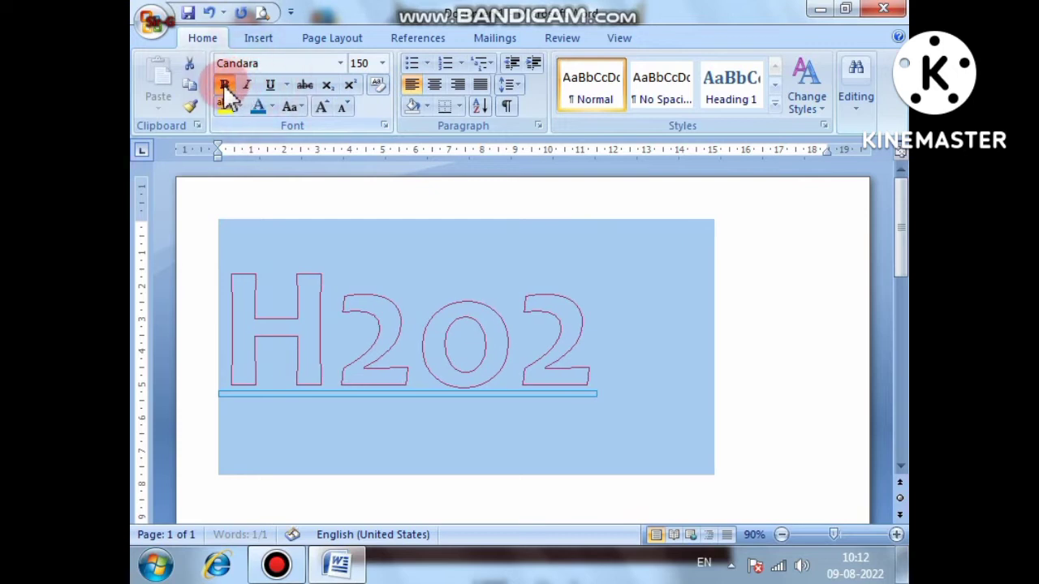
click(224, 84)
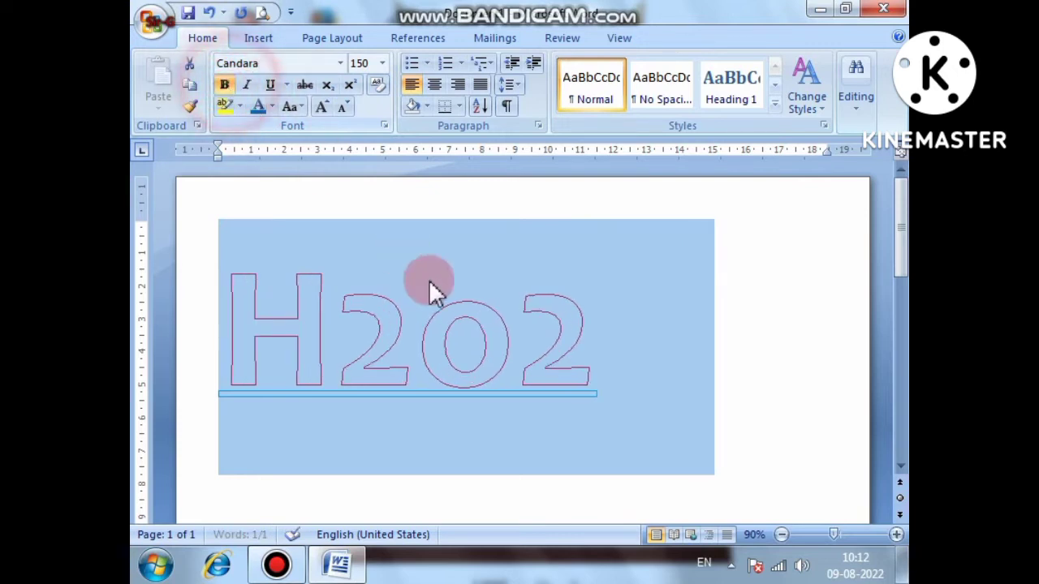
click(578, 370)
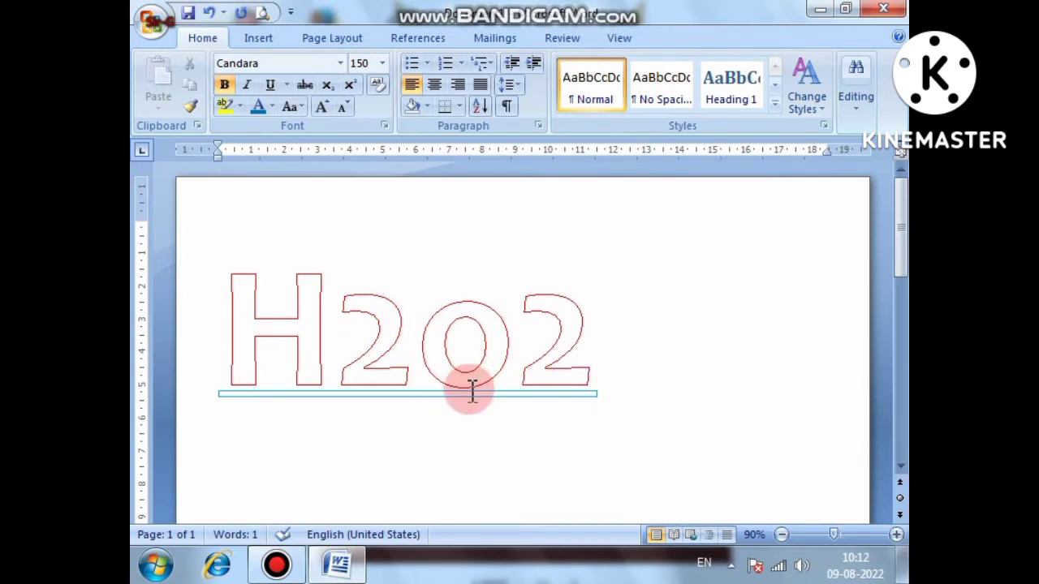
Replace the Outline effect on the H2o2 text with Emboss.
click(218, 312)
drag(217, 313, 519, 279)
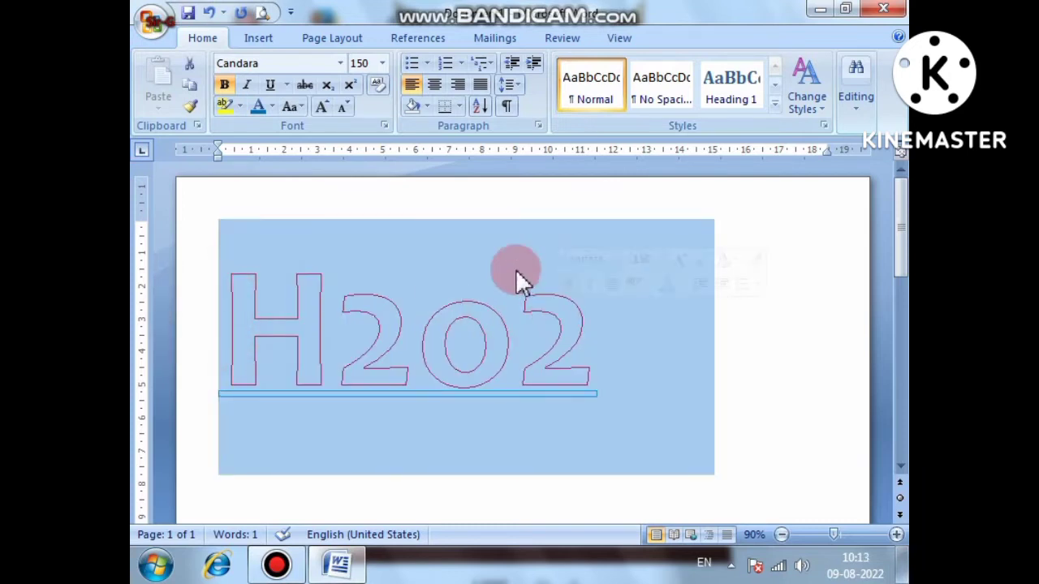
click(384, 126)
click(610, 336)
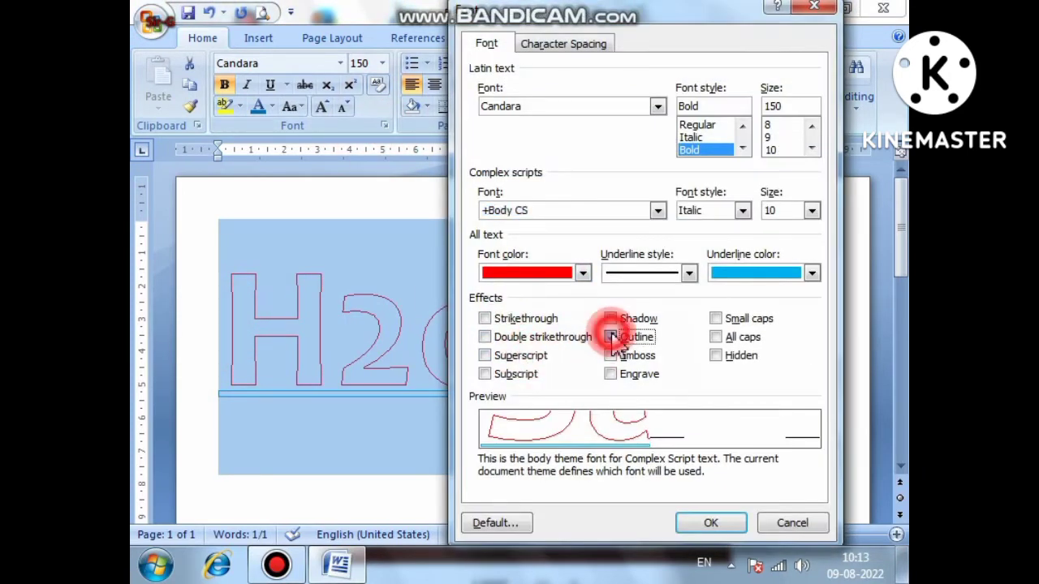
click(610, 356)
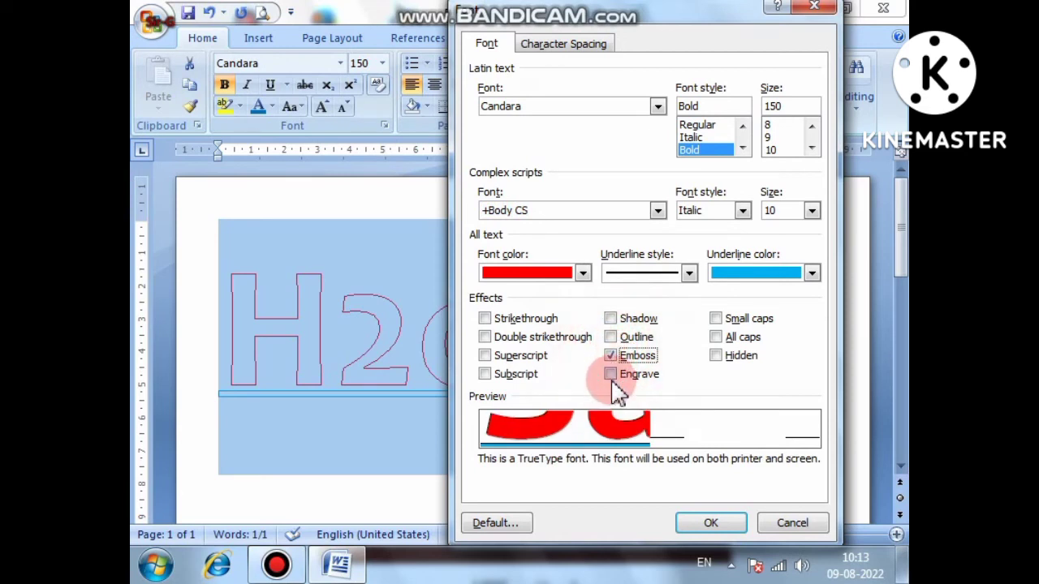
click(711, 524)
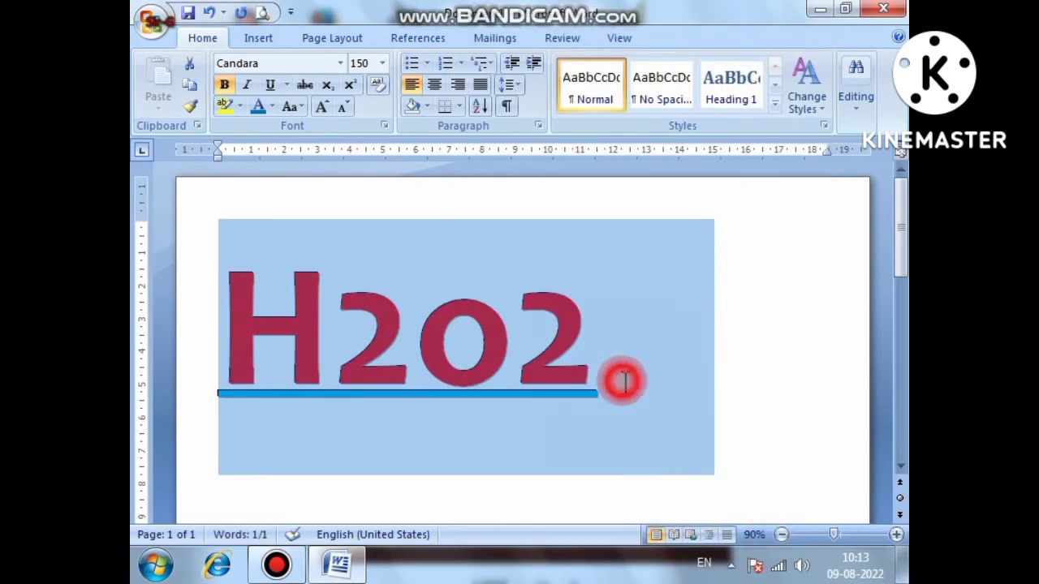
click(622, 381)
Set the font color of the H2o2 text to Automatic.
drag(220, 297, 656, 345)
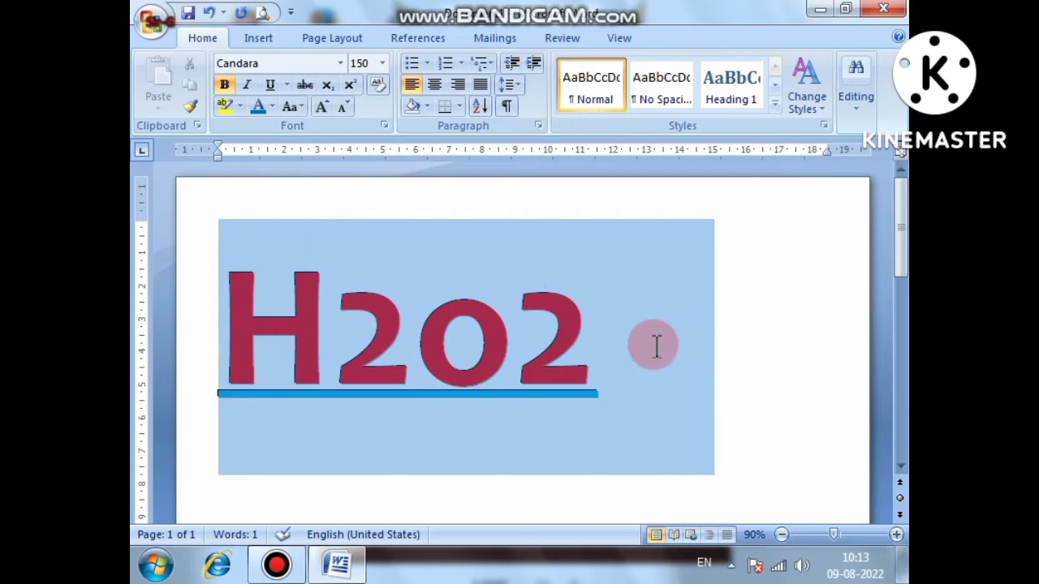
click(272, 107)
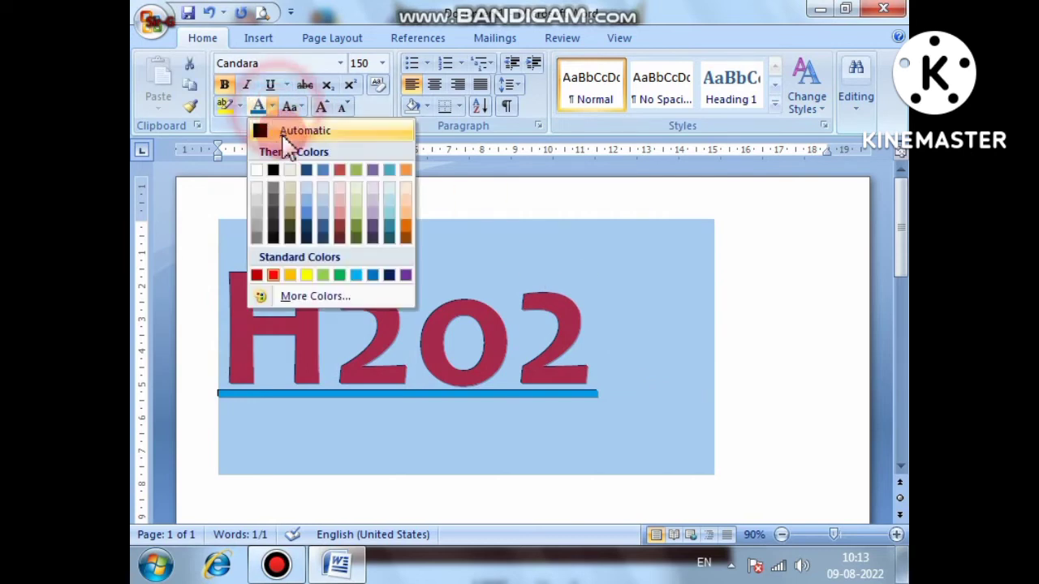
click(251, 132)
click(658, 366)
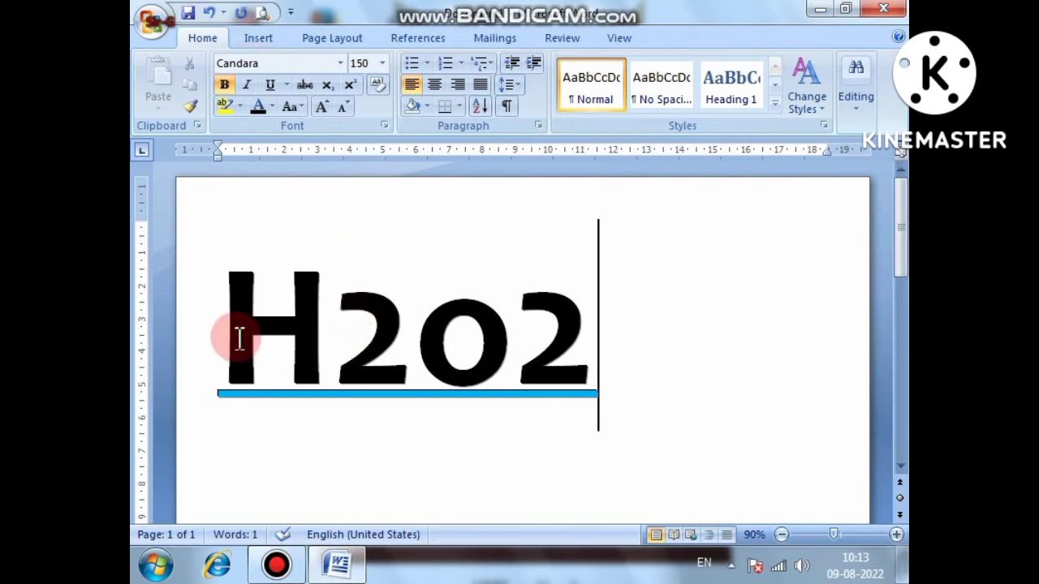
Delete the H2o2 text and enable the Outline effect for new text.
drag(219, 325, 625, 362)
key(Delete)
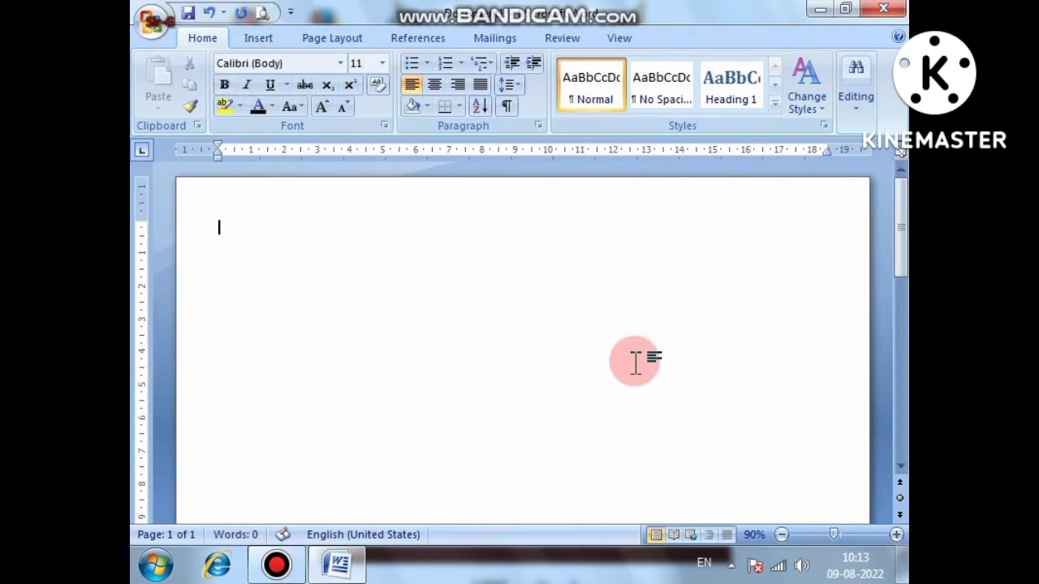
click(384, 126)
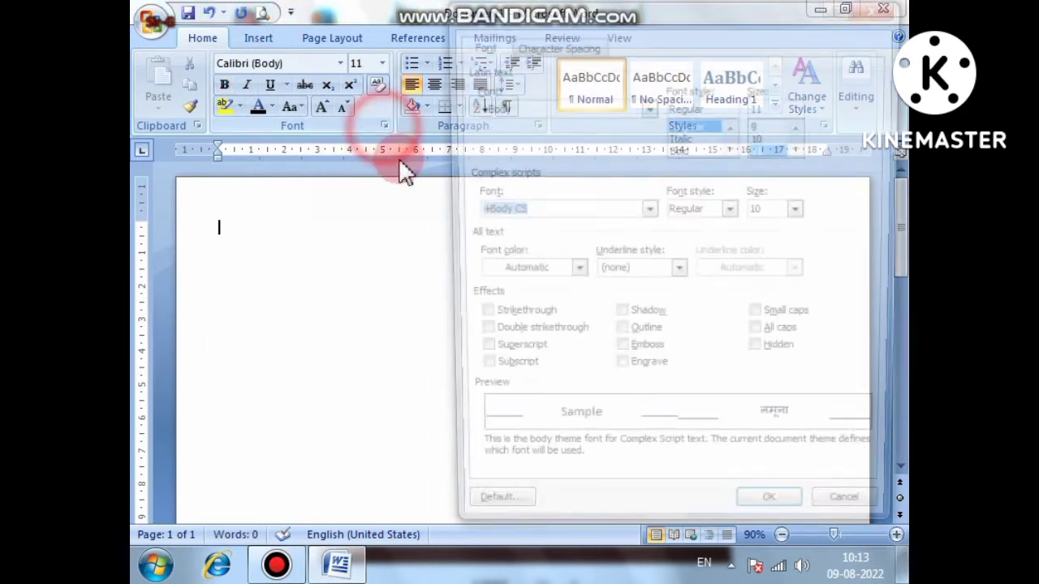
click(620, 337)
click(754, 526)
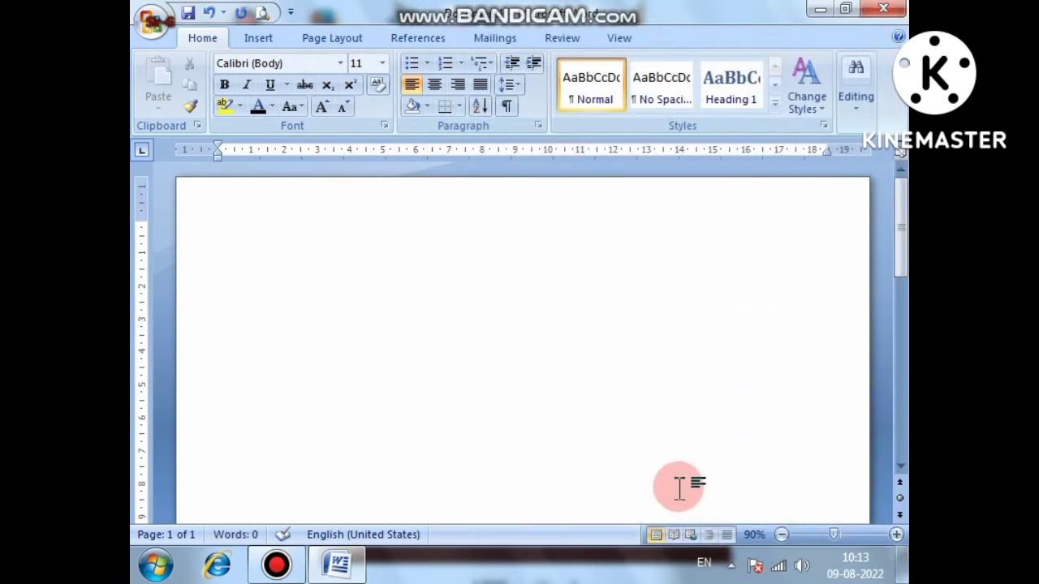
Enter the word "class" and enlarge it to 100 pt.
text(dsss)
key(ctrl+a)
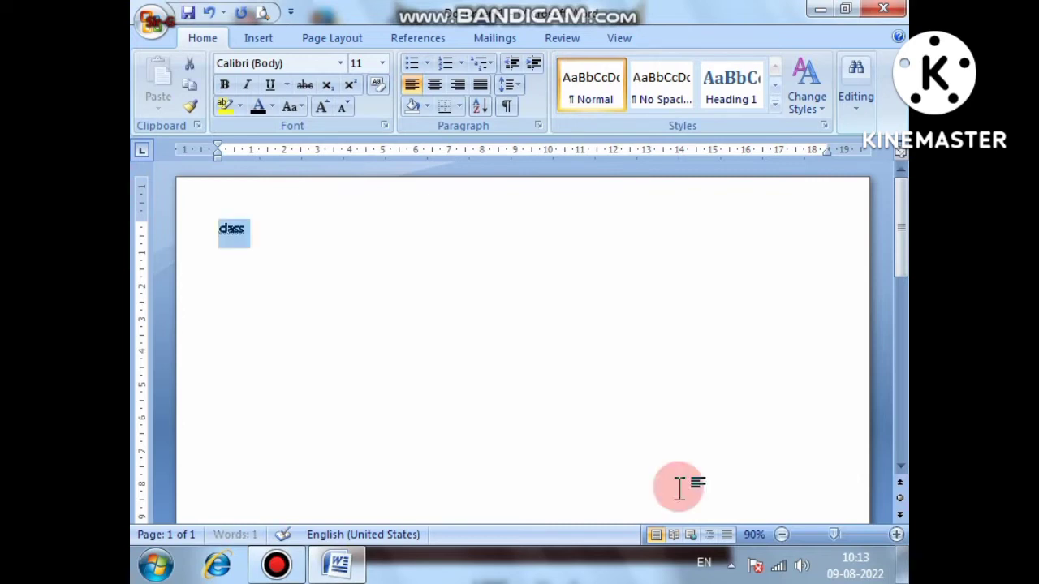
key(ctrl+shift+period)
key(ctrl+shift+period)
key(ctrl+shift+period)
key(ctrl+shift+period)
key(ctrl+shift+period)
key(ctrl+shift+period)
key(ctrl+shift+period)
key(ctrl+shift+period)
key(ctrl+shift+period)
key(ctrl+shift+period)
key(ctrl+shift+period)
key(ctrl+shift+period)
key(ctrl+shift+period)
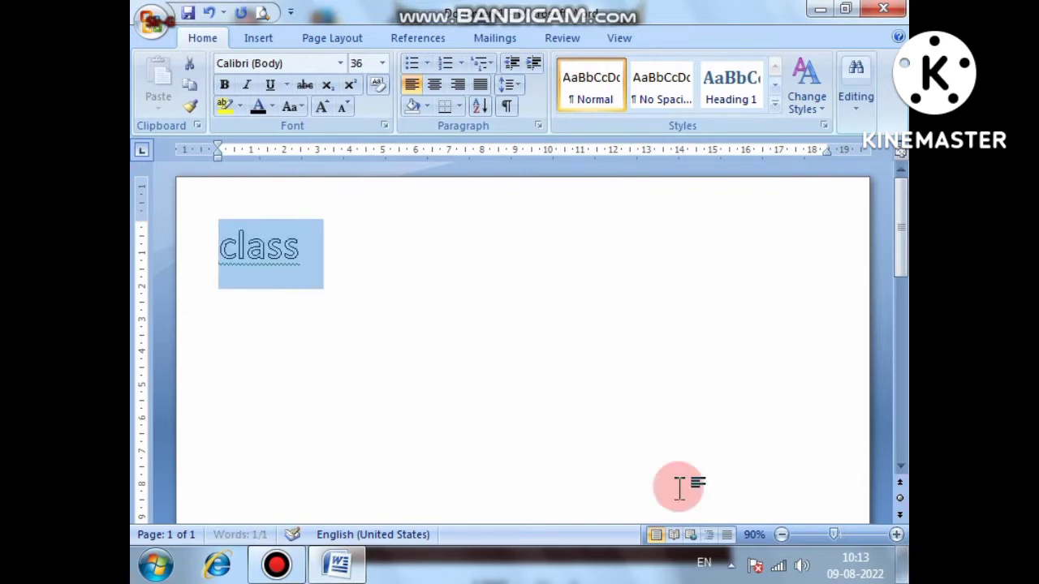
key(ctrl+shift+period)
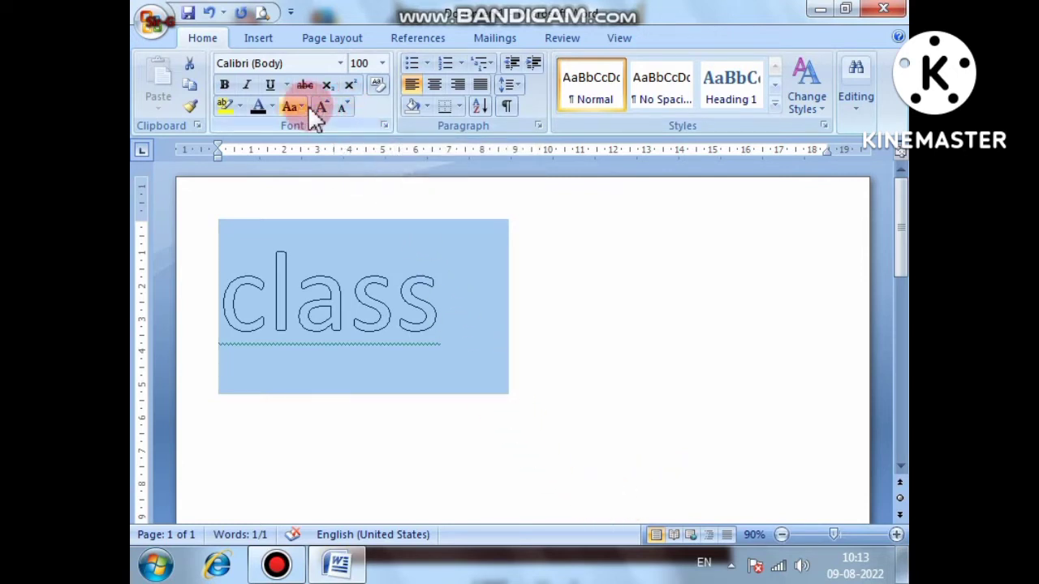
Replace the Outline effect on the word "class" with the Emboss effect.
click(384, 126)
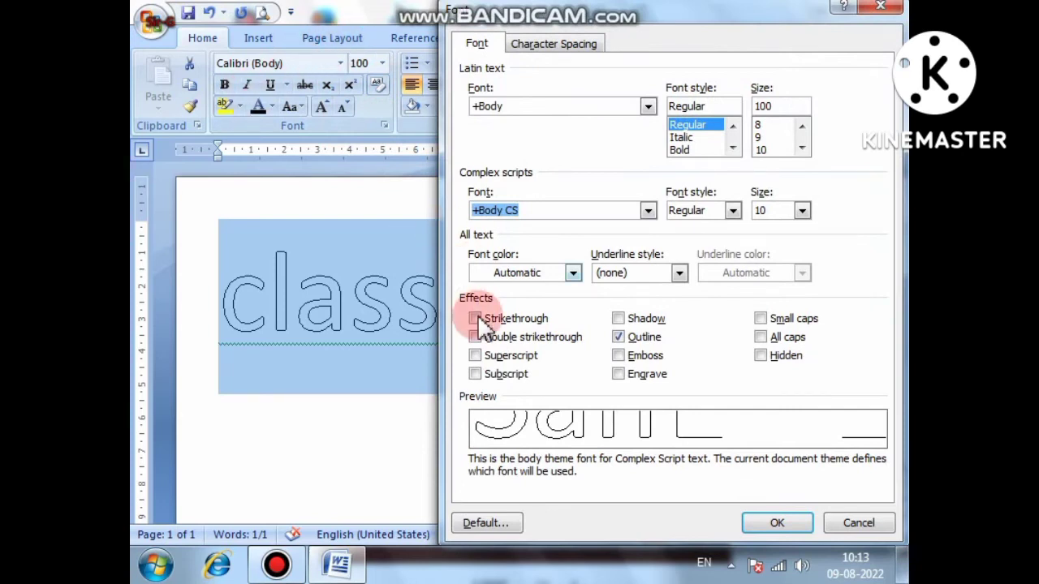
click(618, 355)
click(618, 338)
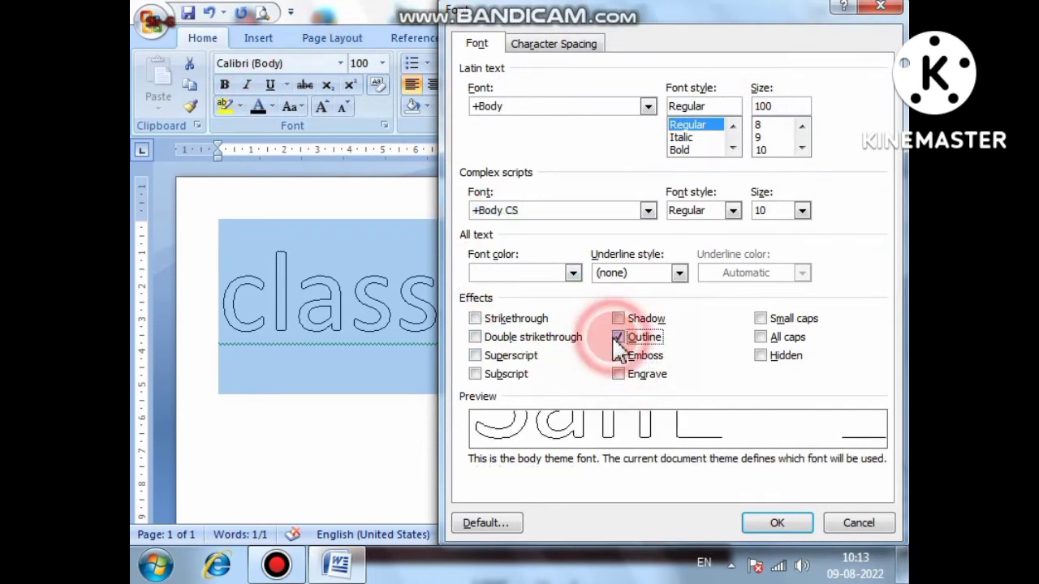
click(619, 355)
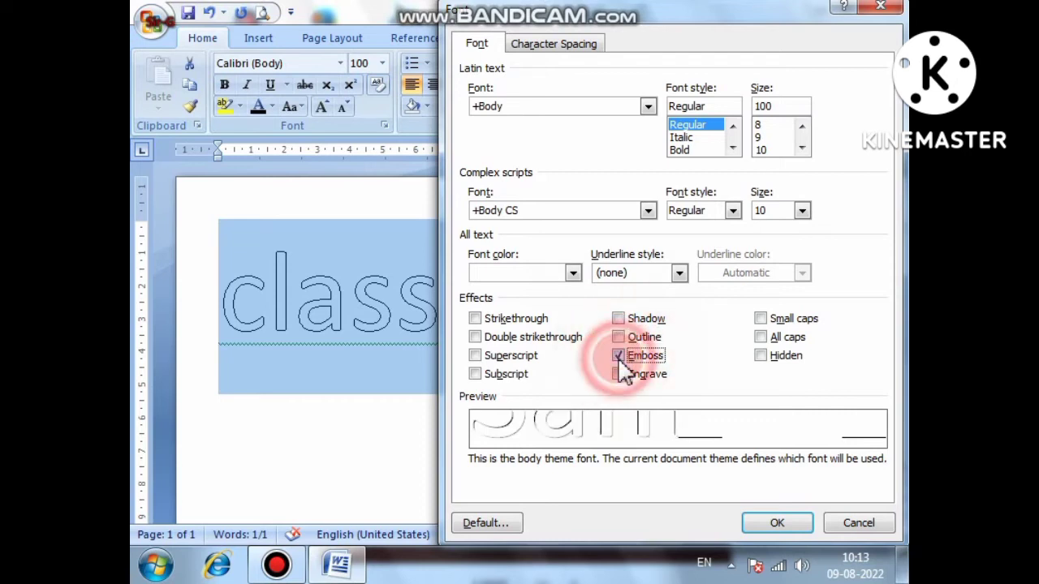
click(778, 524)
click(538, 298)
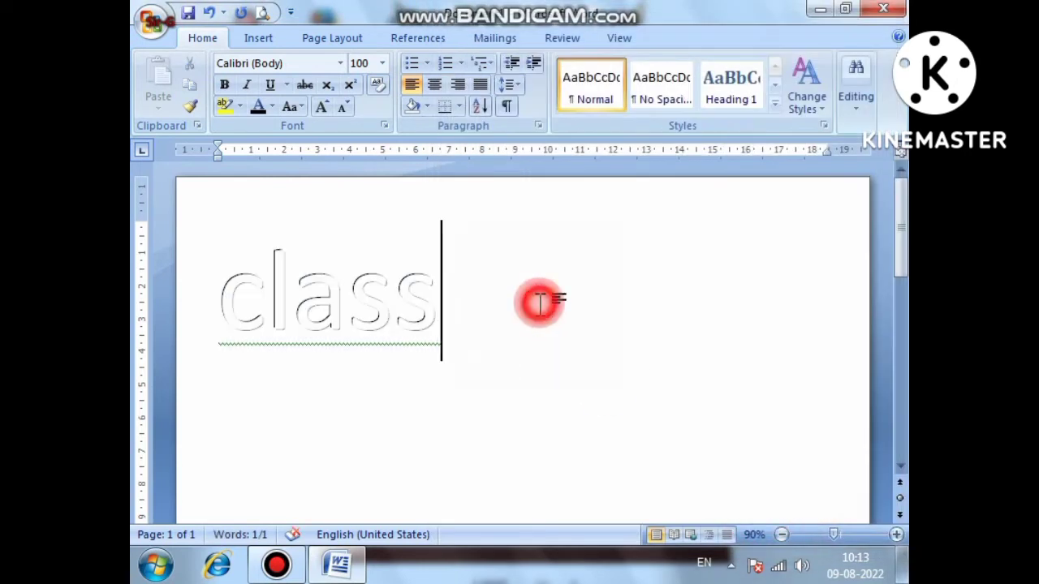
Select the embossed word "class" and change its effect to Engrave.
scroll(317, 284, up, 6)
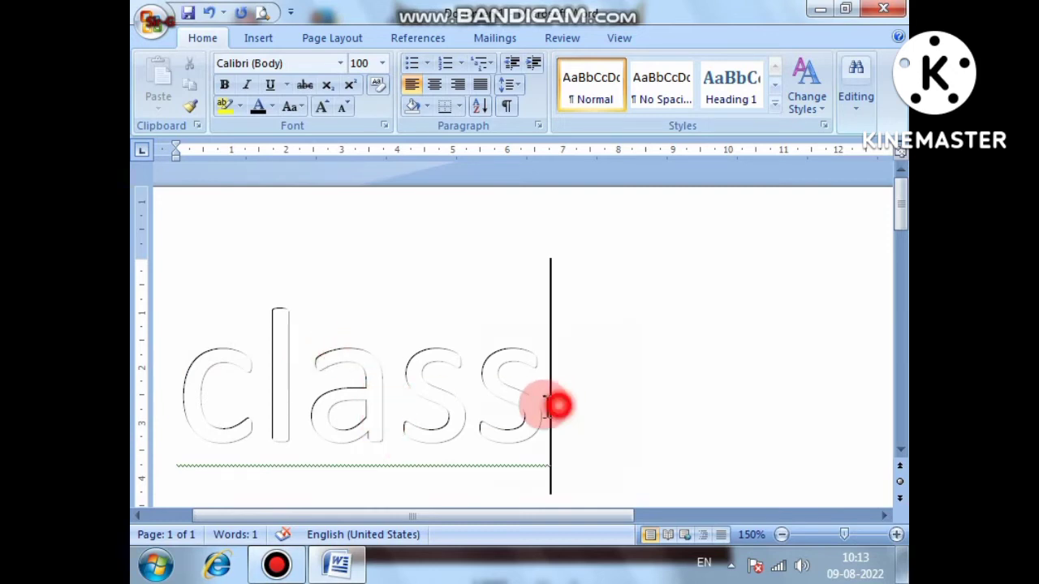
drag(556, 406, 167, 360)
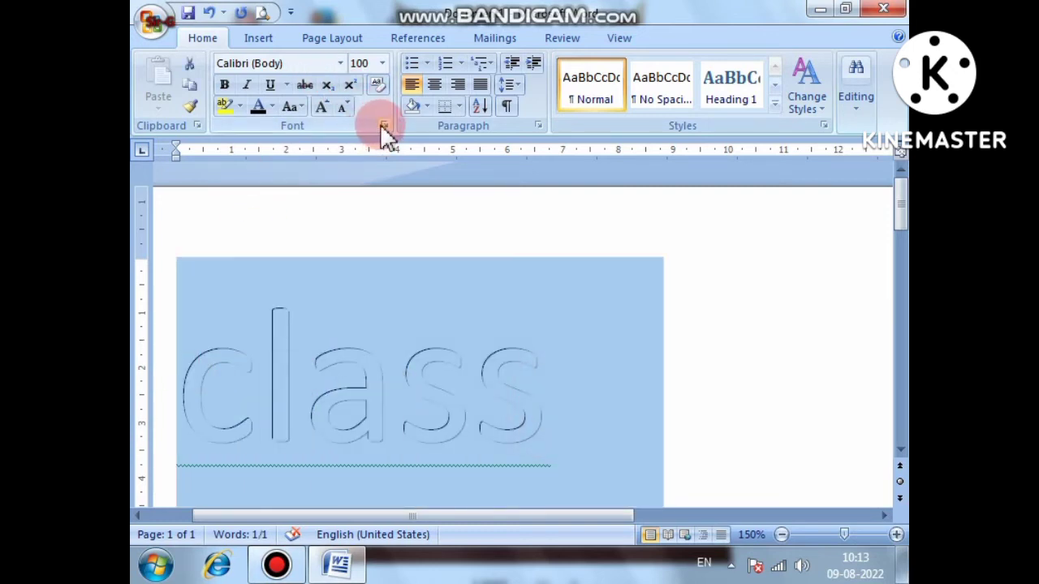
click(383, 125)
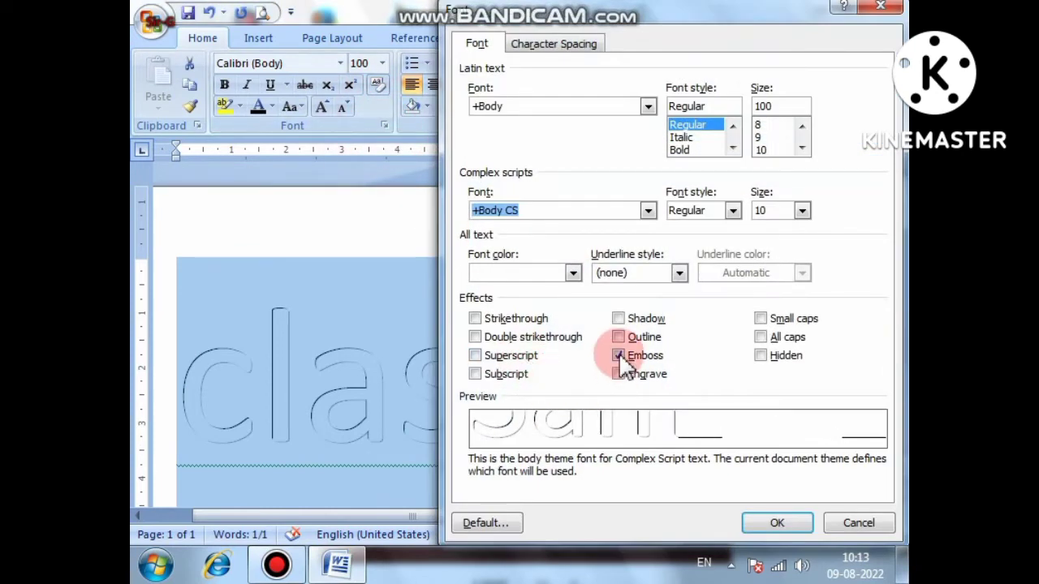
click(618, 356)
click(621, 375)
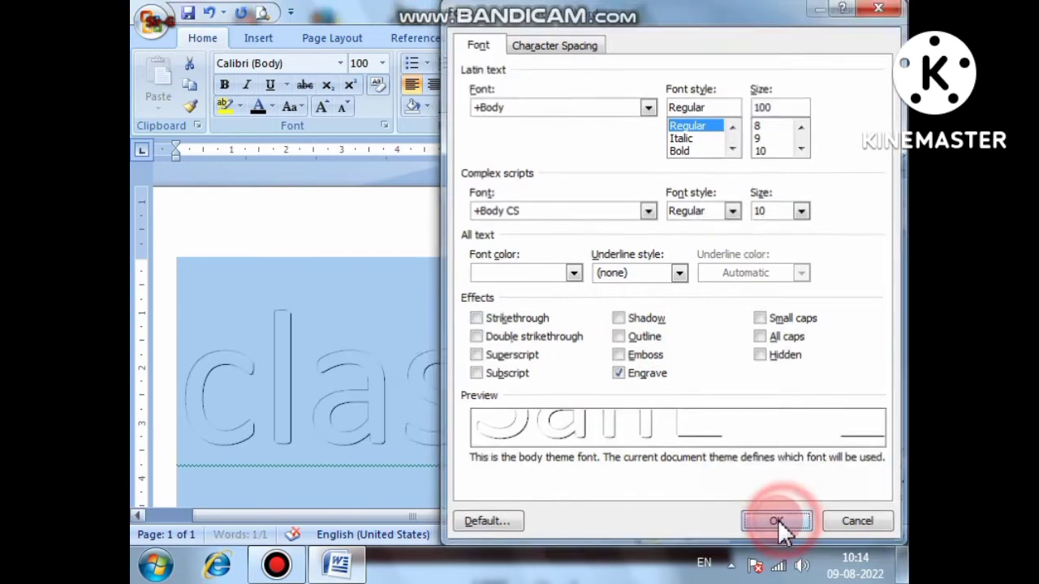
click(776, 522)
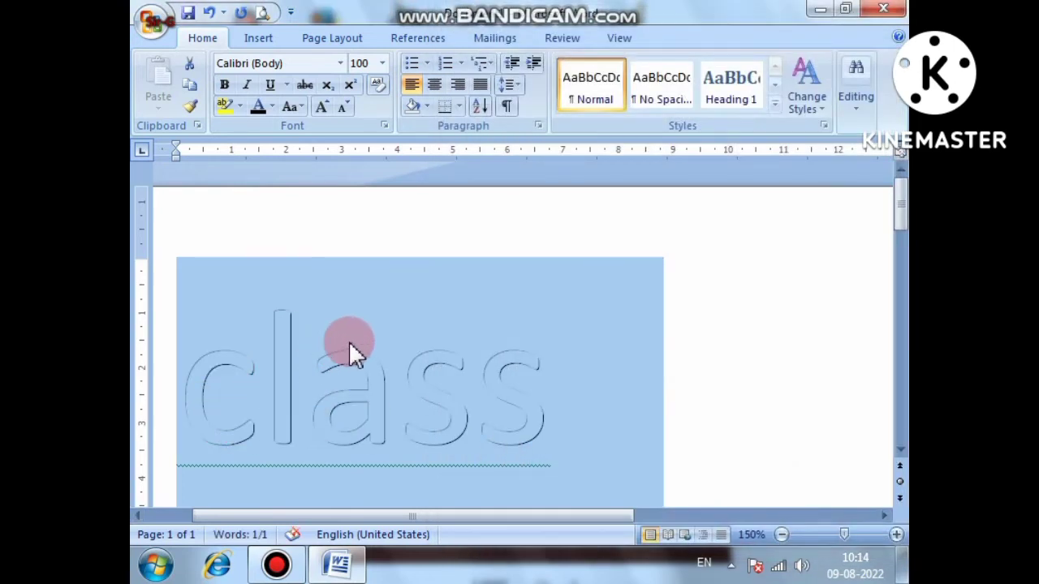
Switch the effect on the selected "class" text from Engrave back to Emboss.
click(385, 127)
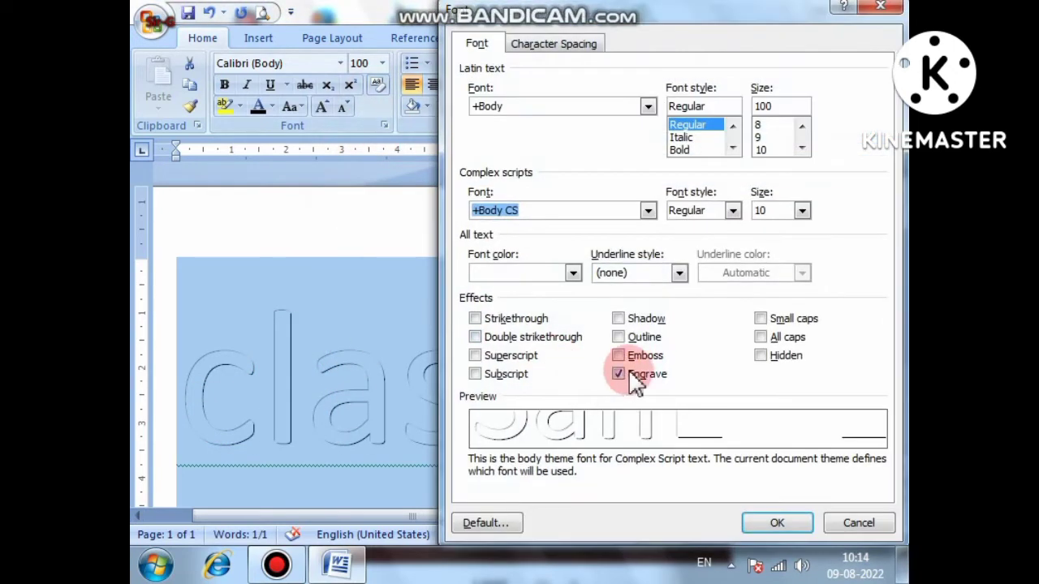
click(618, 355)
click(777, 522)
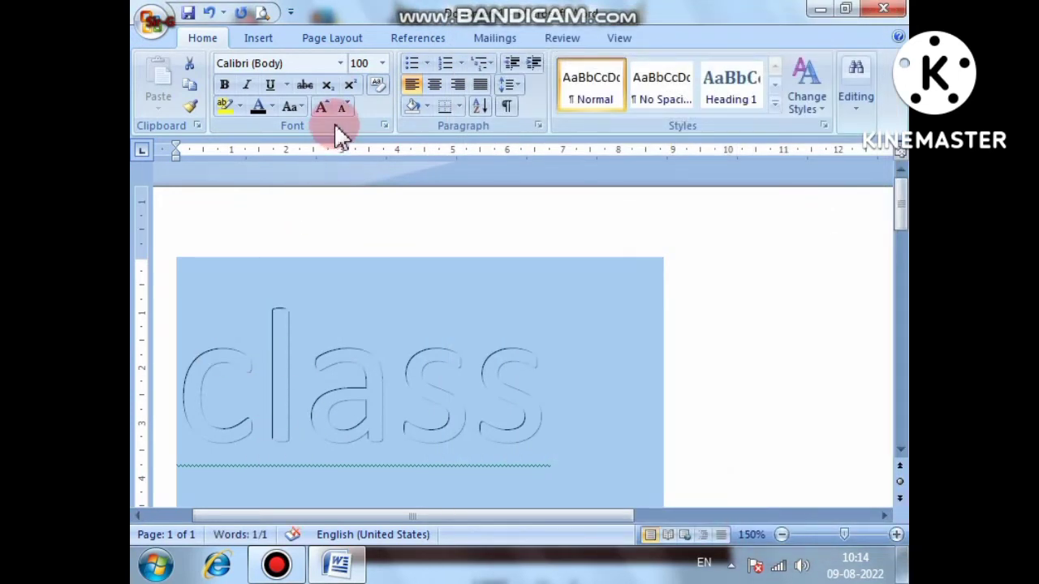
Clear the Emboss effect on the word "class" and apply Small caps instead.
click(385, 128)
click(621, 372)
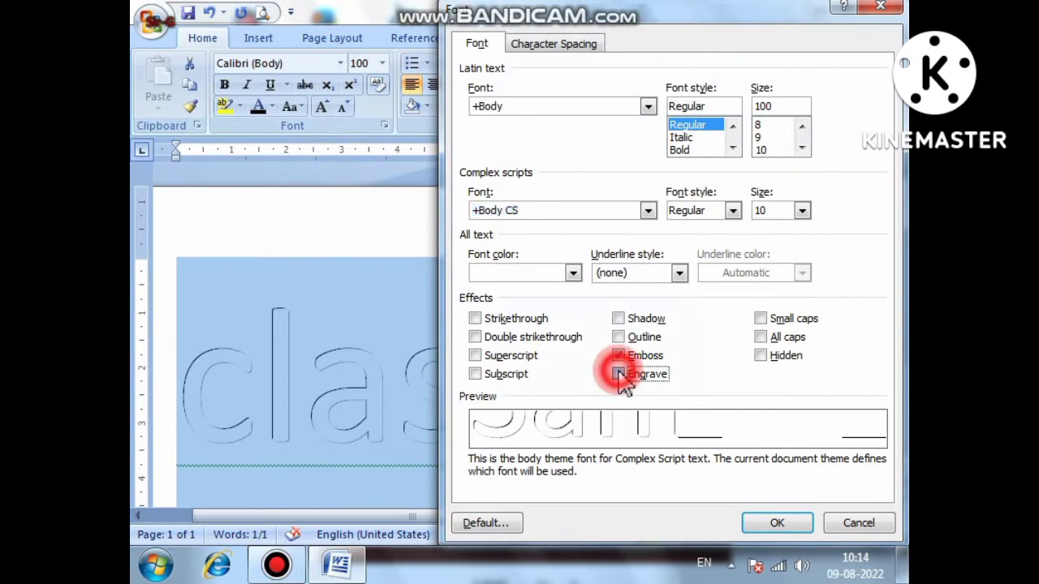
click(621, 357)
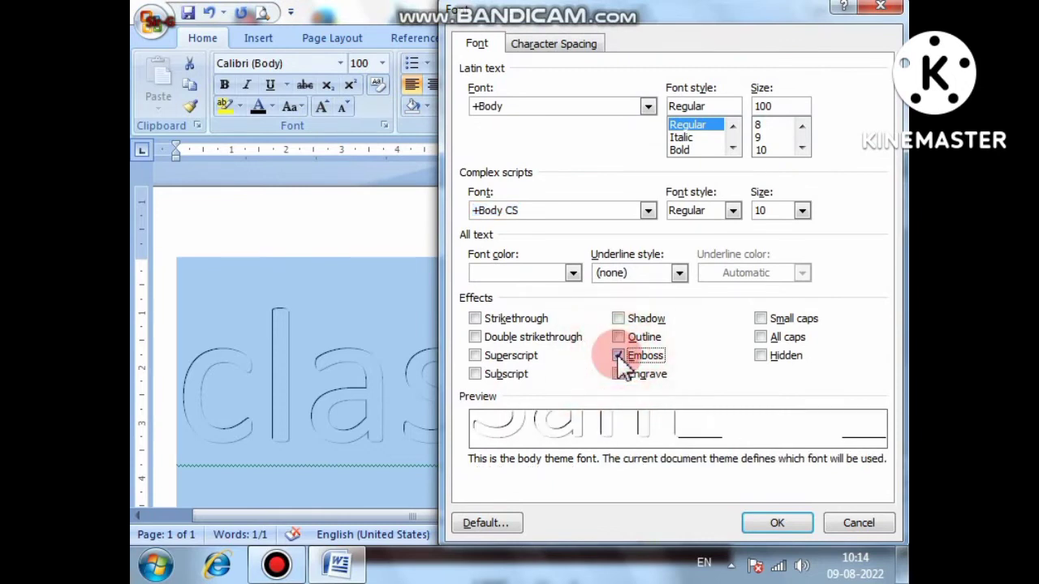
click(621, 357)
click(762, 324)
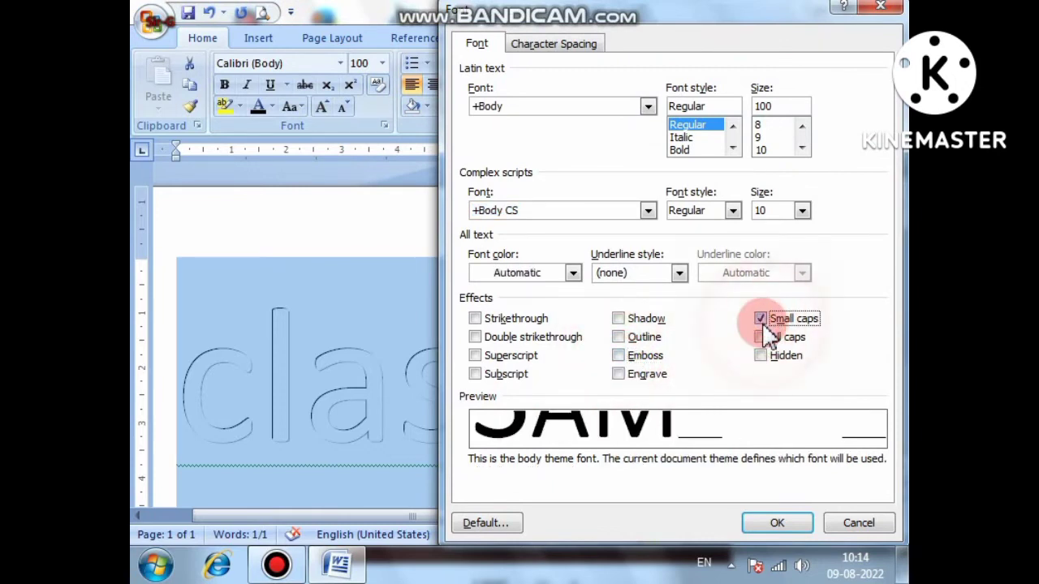
click(776, 522)
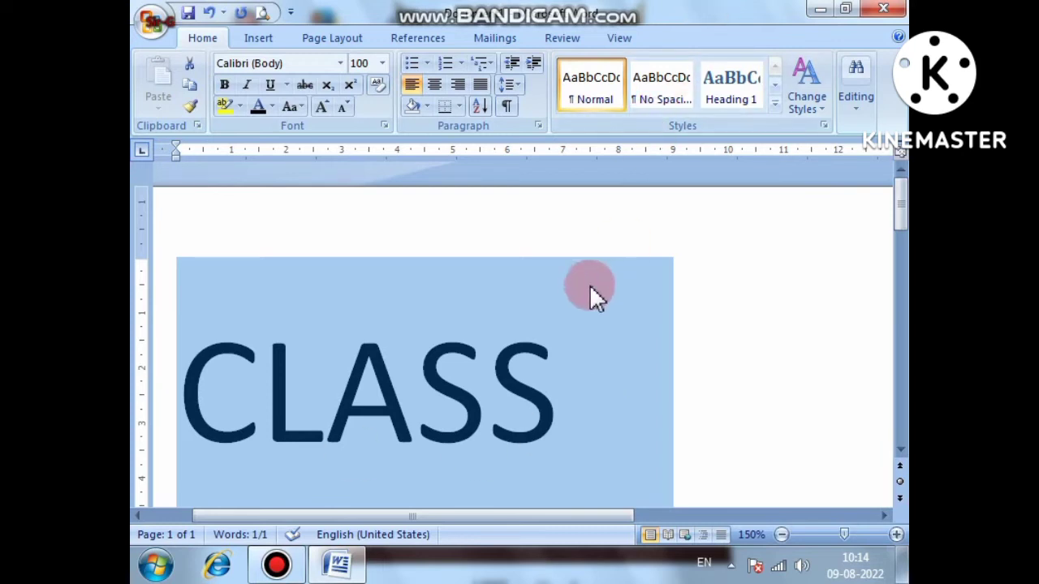
Change the effect on the selected word from Small caps to All caps.
click(378, 127)
click(758, 337)
click(757, 319)
click(762, 320)
click(764, 338)
click(779, 524)
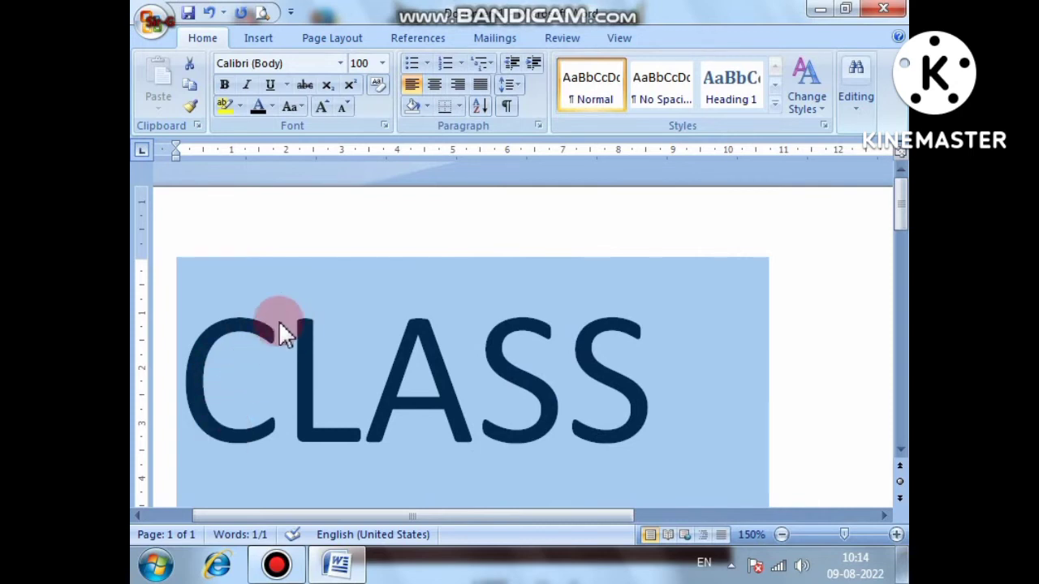
Replace All caps with the Hidden effect on the selected word, and undo that change.
click(384, 126)
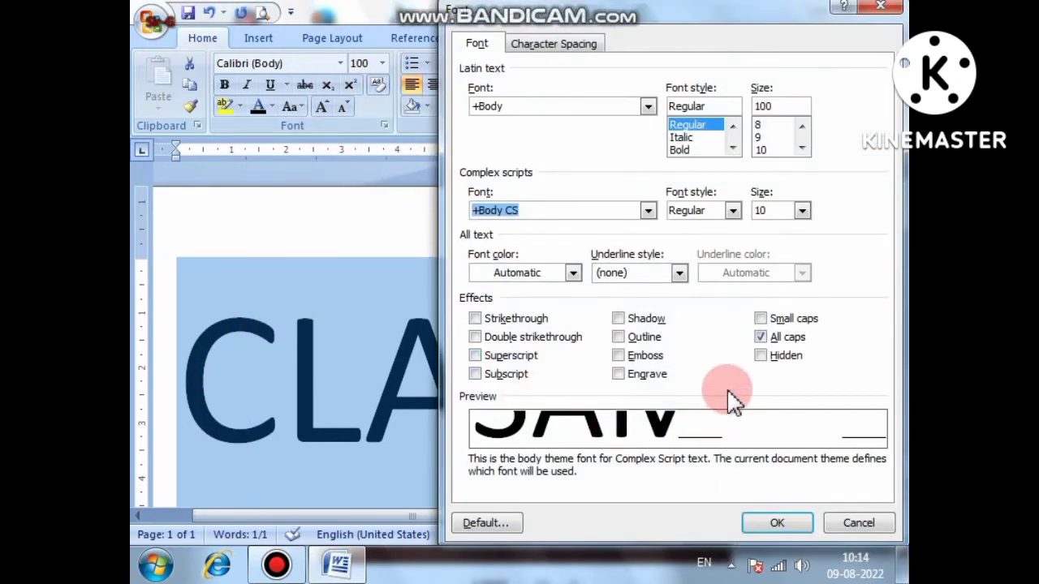
click(763, 336)
click(762, 355)
click(777, 523)
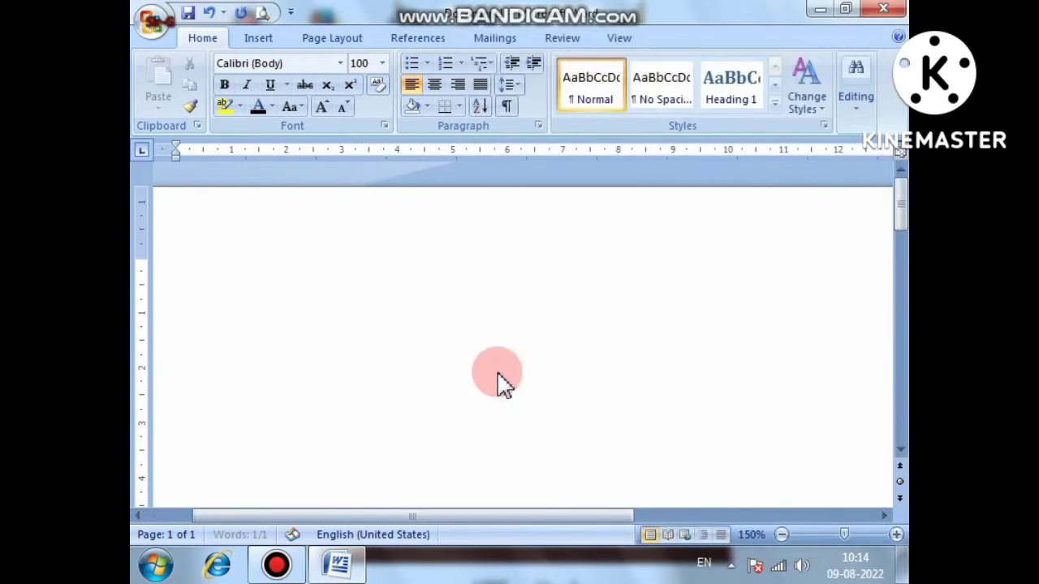
key(ctrl+z)
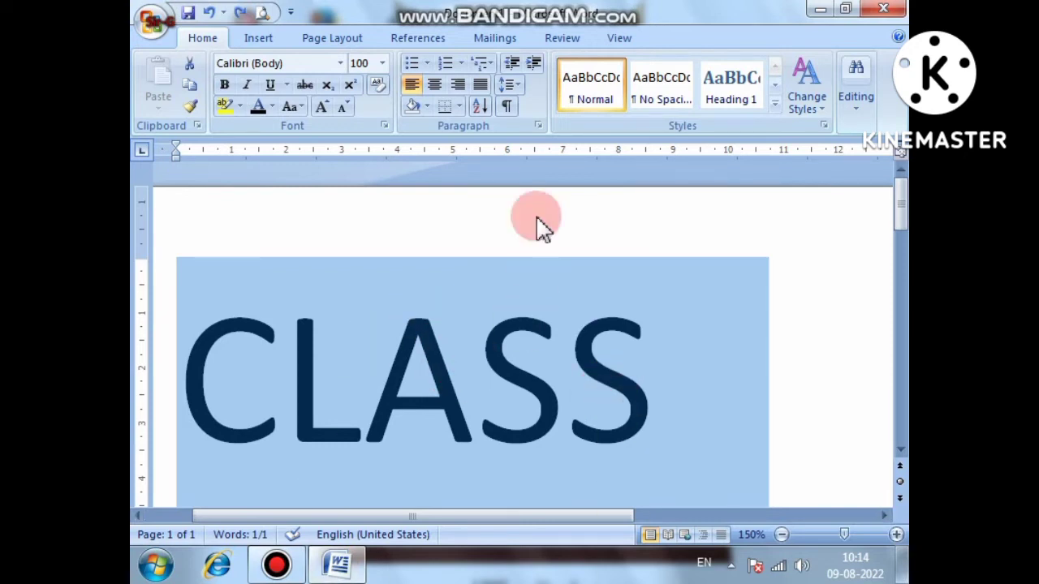
click(385, 123)
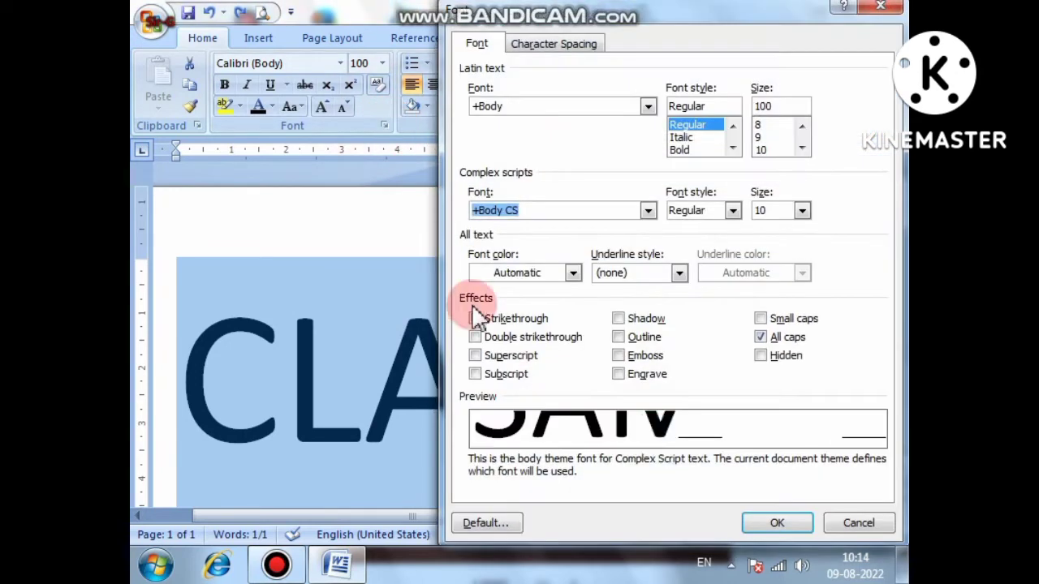
click(846, 524)
click(278, 360)
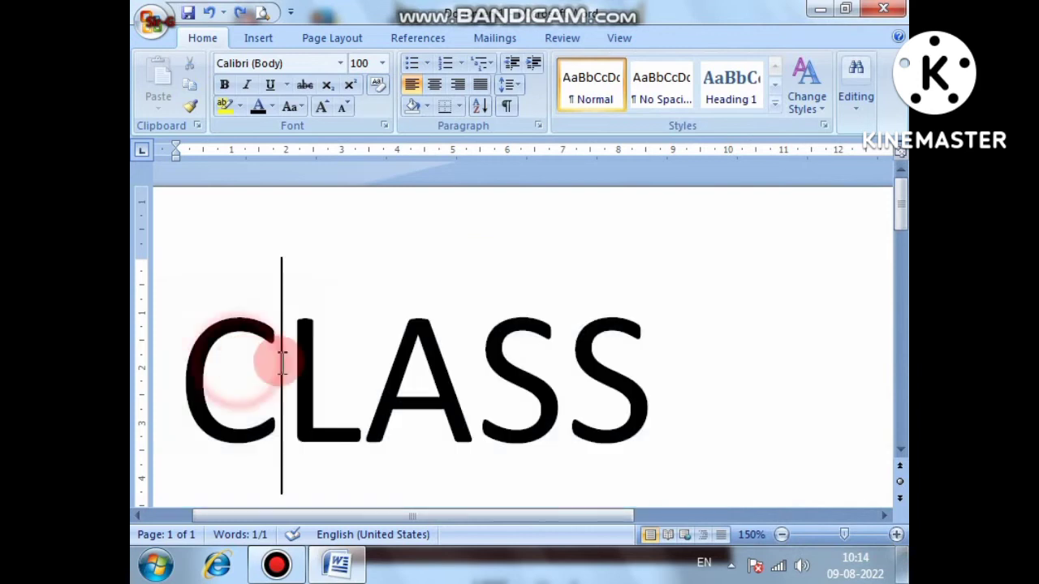
Select the word CLASS and set its font size to 8 pt and back up to 72 pt.
drag(197, 352, 700, 387)
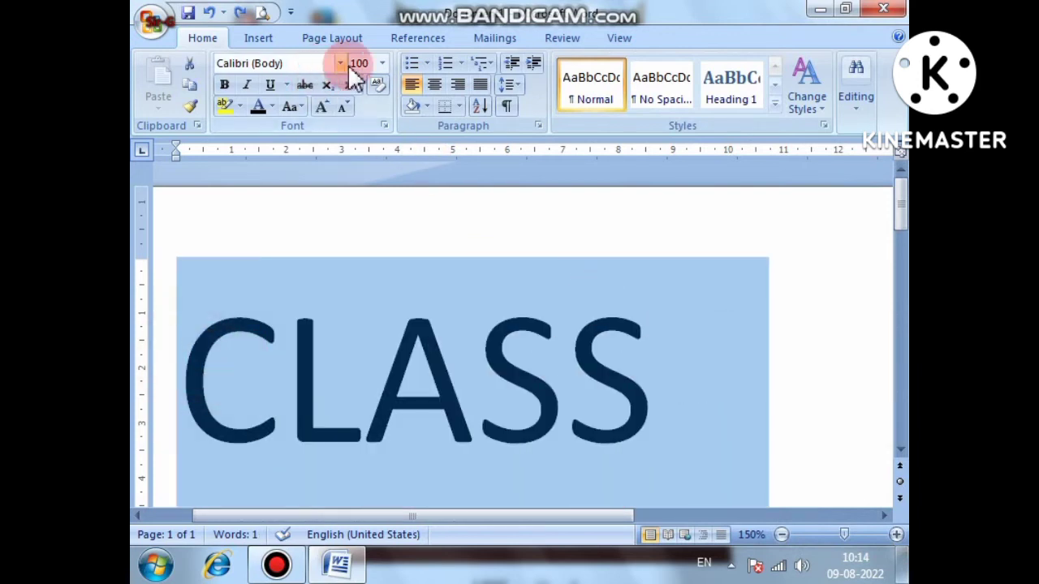
click(381, 62)
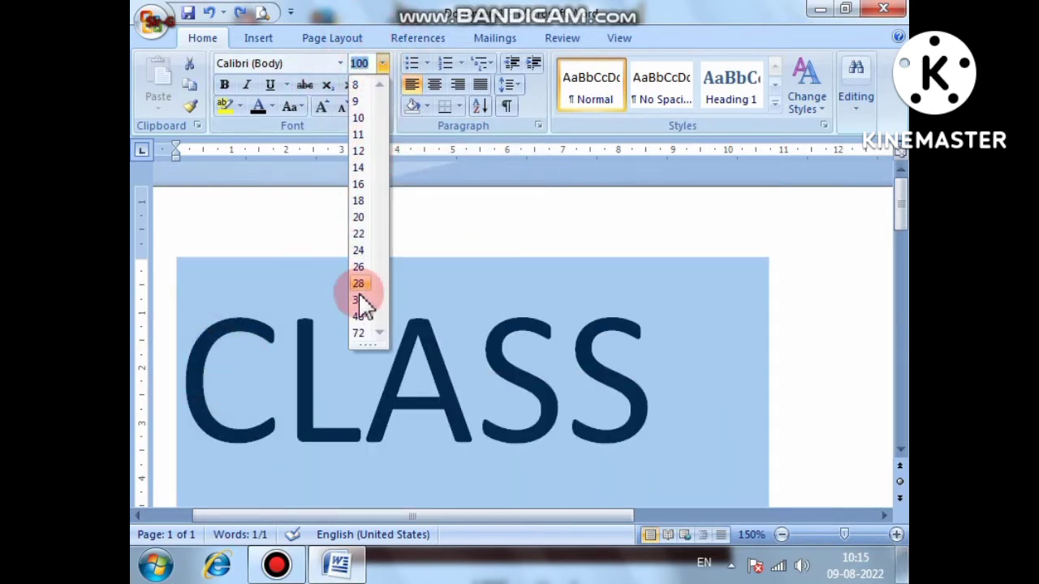
click(356, 85)
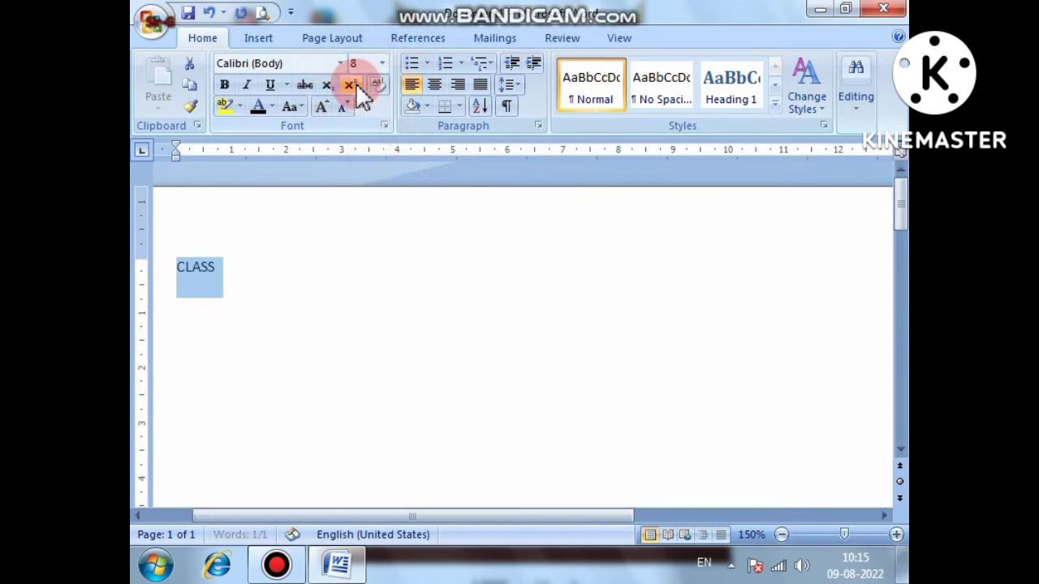
click(380, 63)
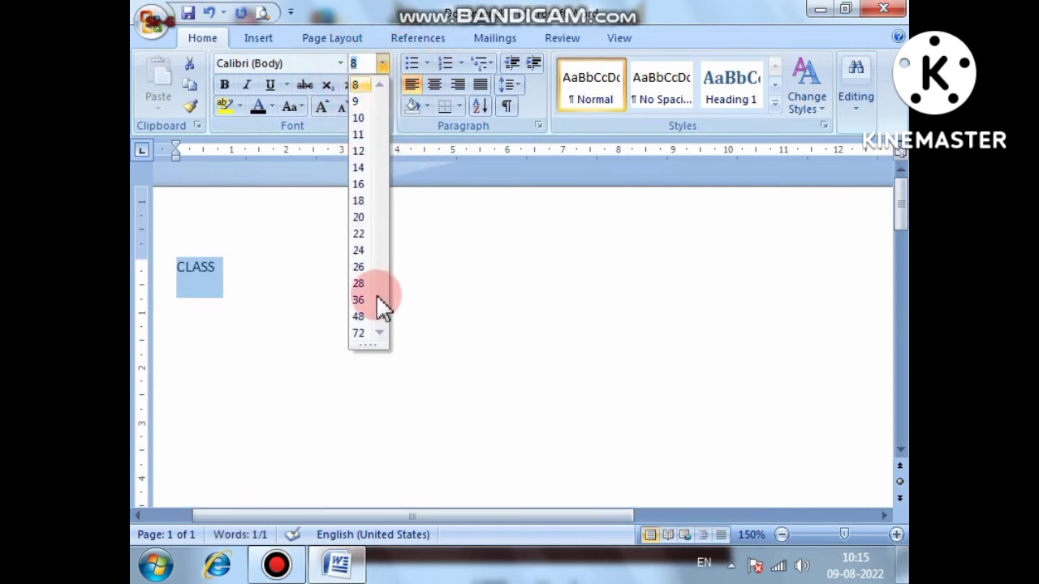
click(359, 333)
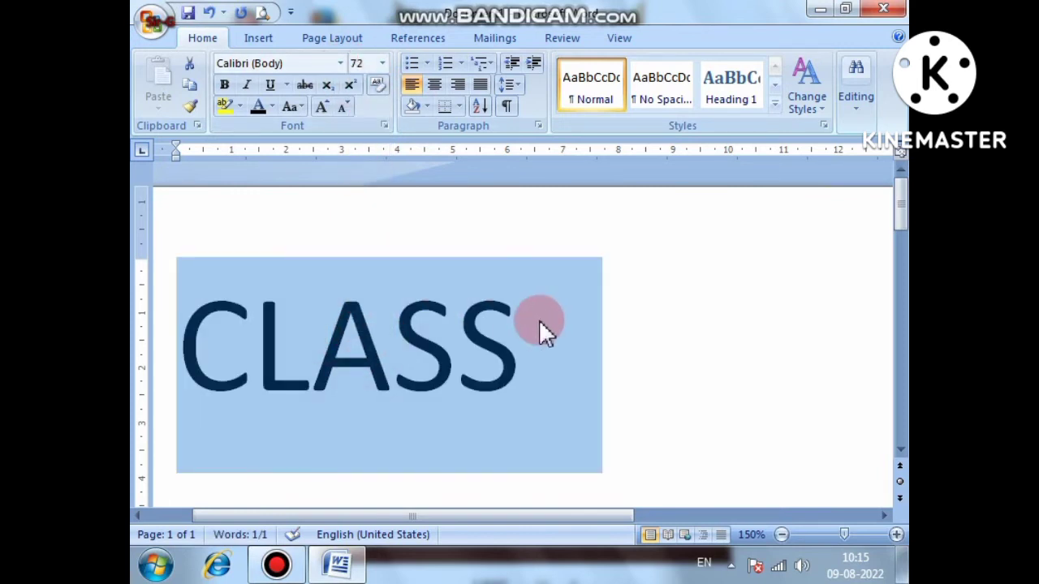
Shrink the selected CLASS text progressively down to 1 pt.
key(ctrl+shift+comma)
key(ctrl+bracketleft)
key(ctrl+bracketleft)
key(ctrl+bracketleft)
key(ctrl+bracketleft)
key(ctrl+bracketleft)
key(ctrl+bracketleft)
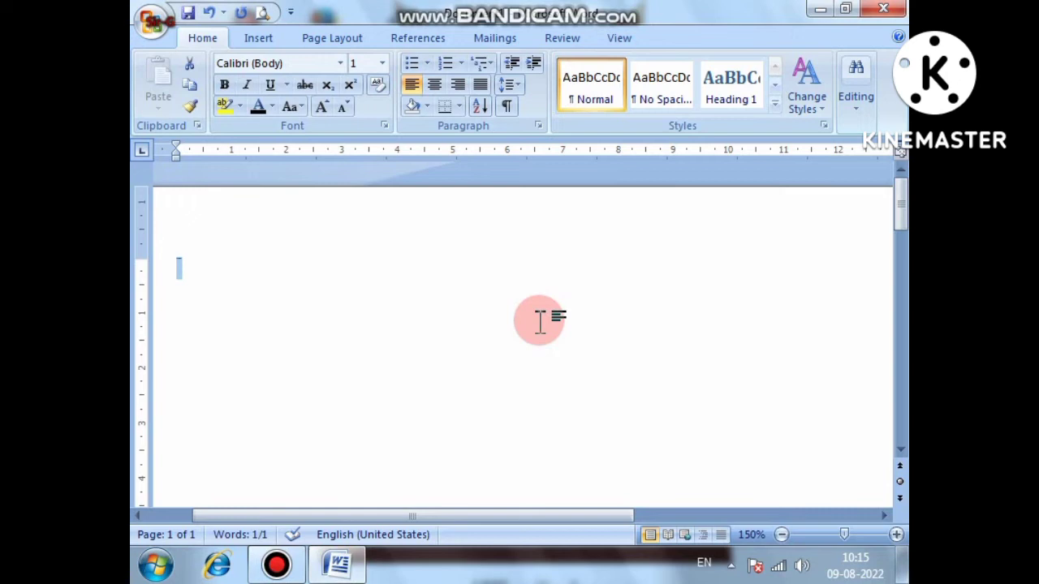
Grow the selected CLASS text progressively up to the maximum font size of 1638 pt.
key(ctrl+shift+period)
key(ctrl+shift+period)
key(ctrl+shift+period)
key(ctrl+shift+period)
key(ctrl+shift+period)
key(ctrl+shift+period)
key(ctrl+shift+period)
key(ctrl+shift+period)
key(ctrl+shift+period)
key(ctrl+shift+period)
key(ctrl+shift+period)
key(ctrl+shift+period)
key(ctrl+shift+period)
key(ctrl+shift+period)
key(ctrl+shift+period)
key(ctrl+shift+period)
key(ctrl+shift+period)
key(ctrl+shift+period)
key(ctrl+shift+period)
key(ctrl+shift+period)
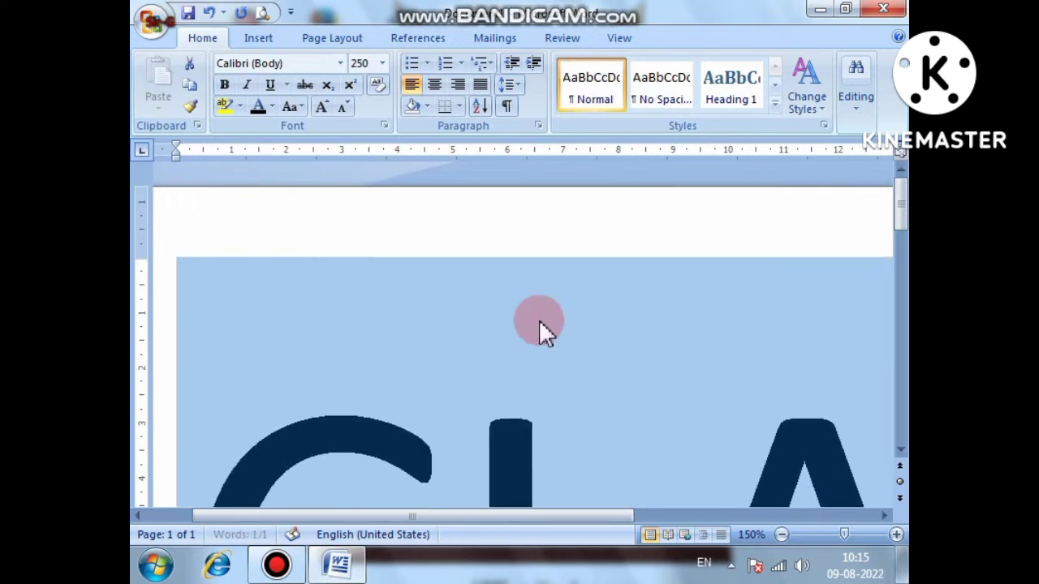
key(ctrl+shift+period)
key(ctrl+shift+period)
key(ctrl+shift+period)
key(ctrl+shift+period)
key(ctrl+shift+period)
key(ctrl+shift+period)
key(ctrl+shift+period)
key(ctrl+shift+period)
key(ctrl+shift+period)
key(ctrl+shift+period)
key(ctrl+shift+period)
key(ctrl+shift+period)
key(ctrl+shift+period)
key(ctrl+shift+period)
key(ctrl+shift+period)
key(ctrl+shift+period)
key(ctrl+shift+period)
key(ctrl+shift+period)
key(ctrl+shift+period)
key(ctrl+shift+period)
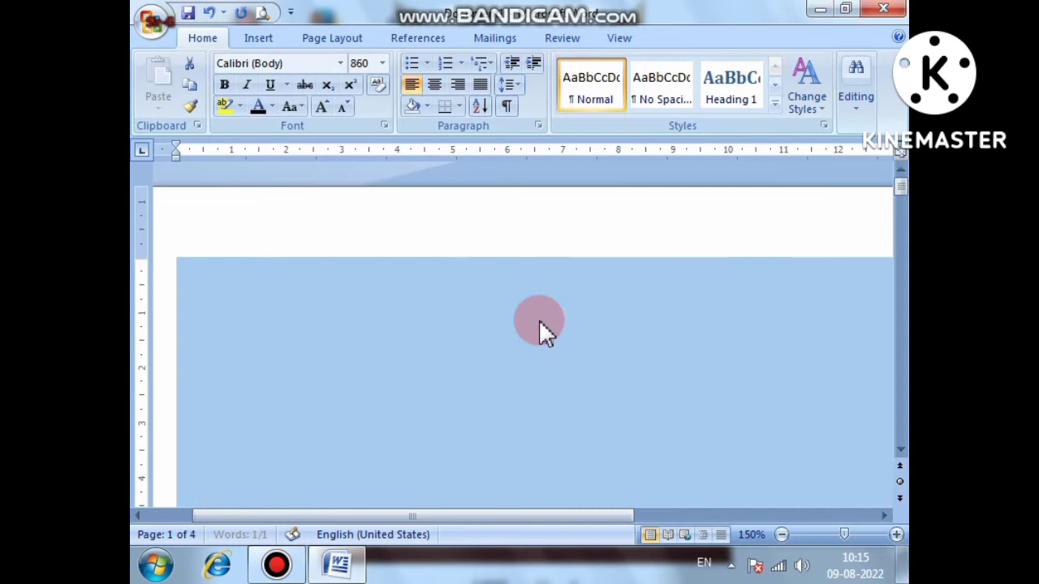
key(ctrl+shift+period)
key(ctrl+shift+period)
key(ctrl+shift+period)
key(ctrl+shift+period)
key(ctrl+shift+period)
key(ctrl+shift+period)
key(ctrl+shift+period)
key(ctrl+shift+period)
key(ctrl+shift+period)
key(ctrl+shift+period)
key(ctrl+shift+period)
key(ctrl+shift+period)
key(ctrl+shift+period)
key(ctrl+shift+period)
key(ctrl+shift+period)
key(ctrl+shift+period)
key(ctrl+shift+period)
key(ctrl+shift+period)
key(ctrl+shift+period)
key(ctrl+shift+period)
key(ctrl+shift+period)
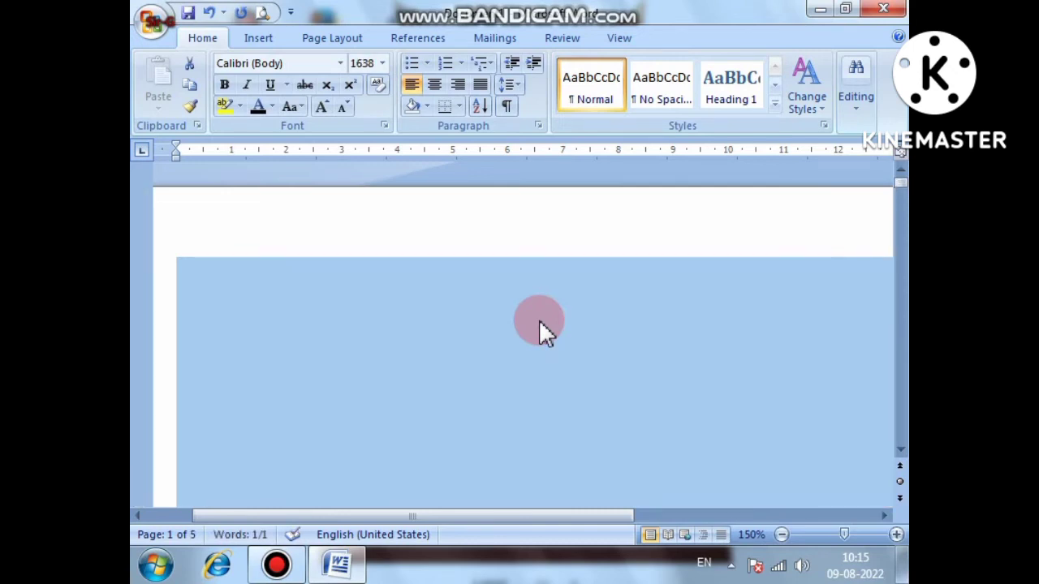
Examine how the enlarged CLASS text spreads over the pages in Print Preview and return to editing.
scroll(536, 319, down, 3)
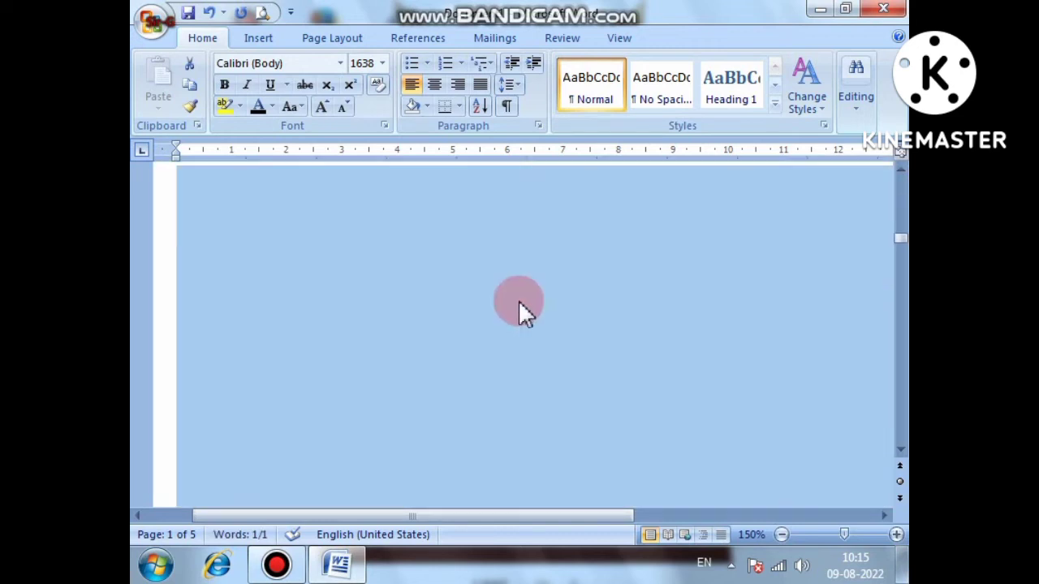
click(262, 14)
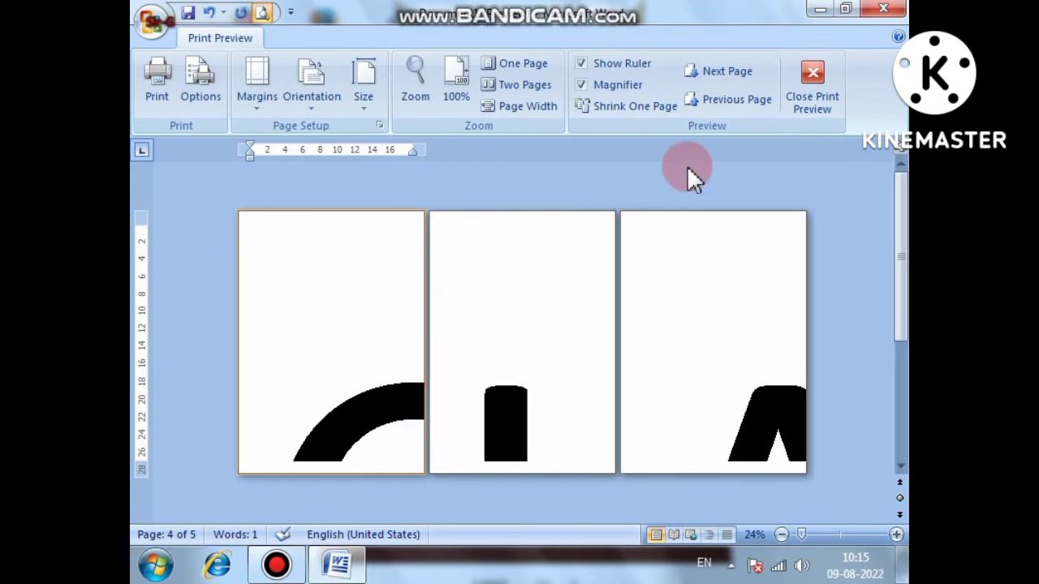
click(795, 89)
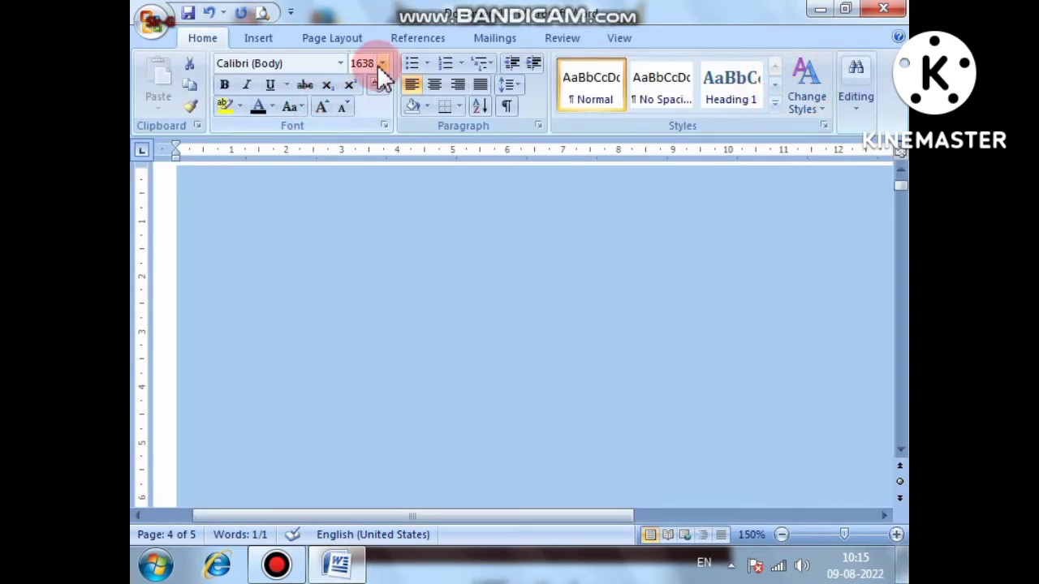
Select the whole document text and set its font size to 72 pt.
key(ctrl+a)
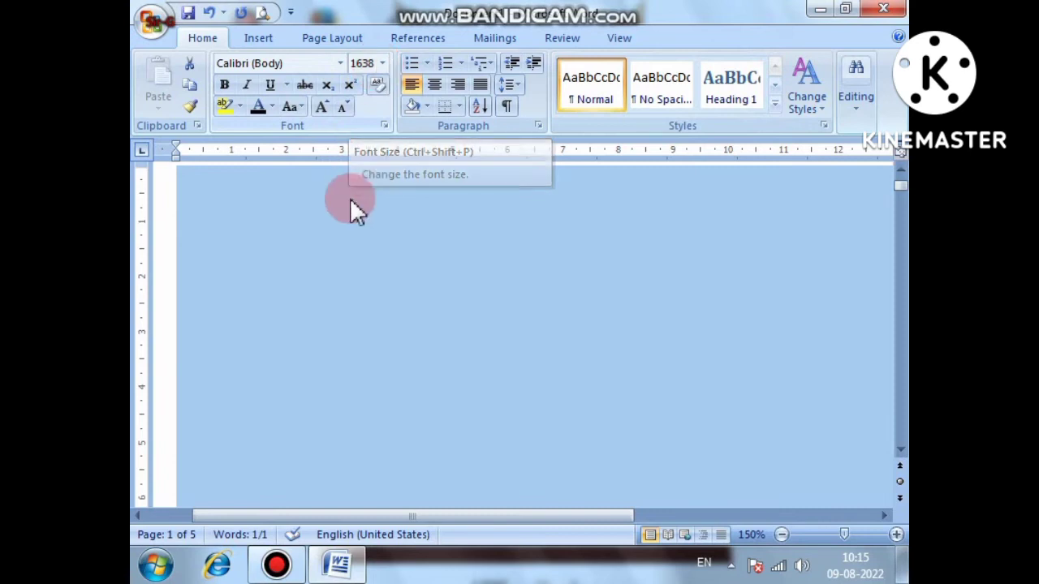
scroll(342, 365, down, 4)
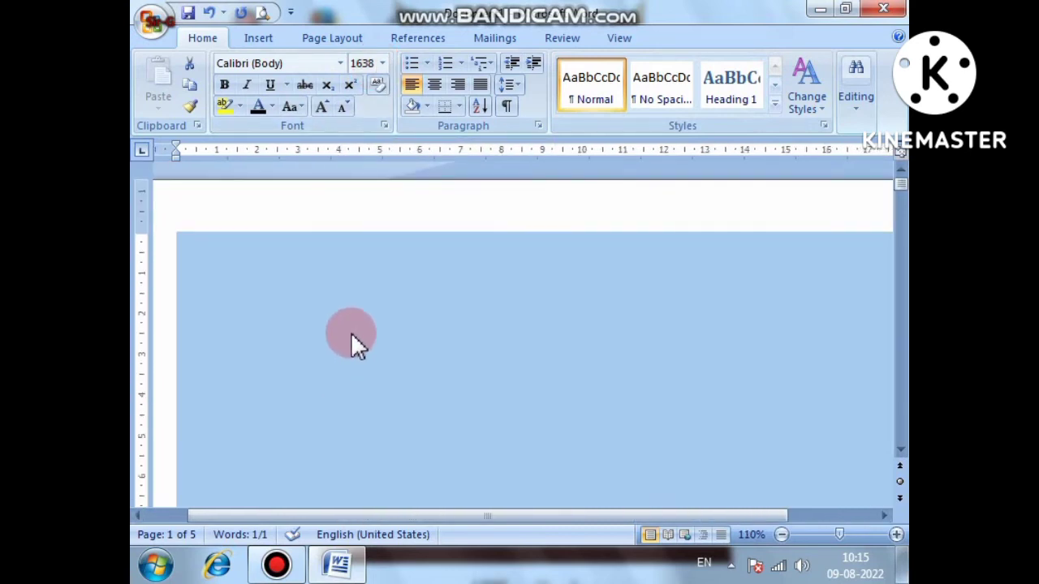
click(381, 64)
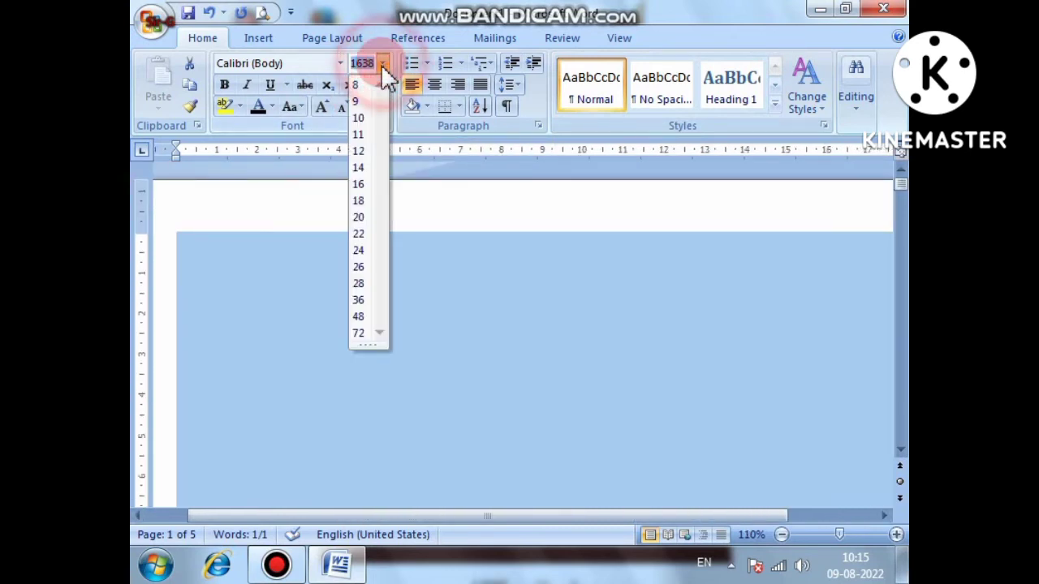
click(359, 334)
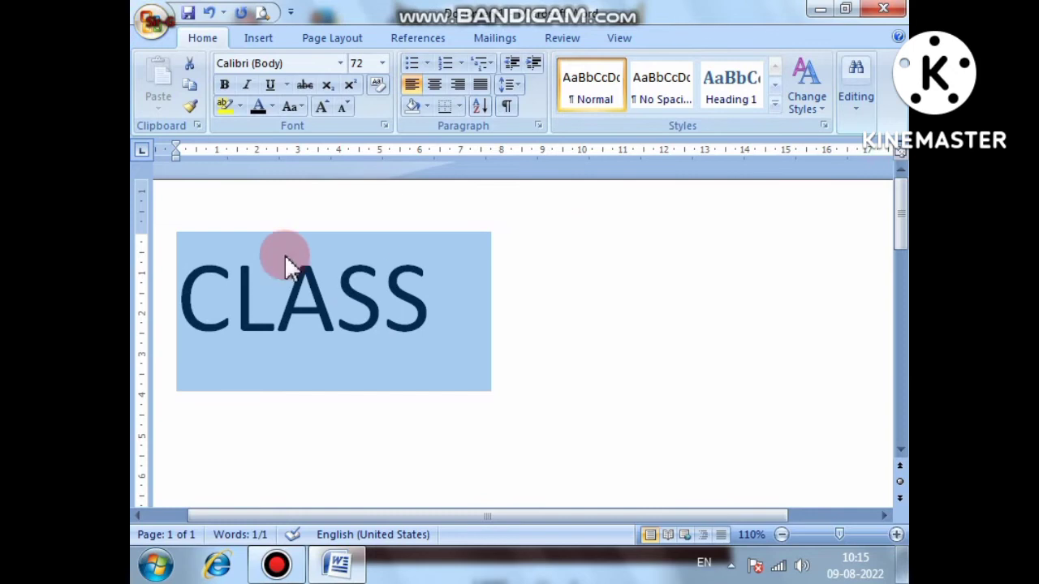
Expand the character spacing of the selected CLASS text by 5.2 pt.
click(384, 126)
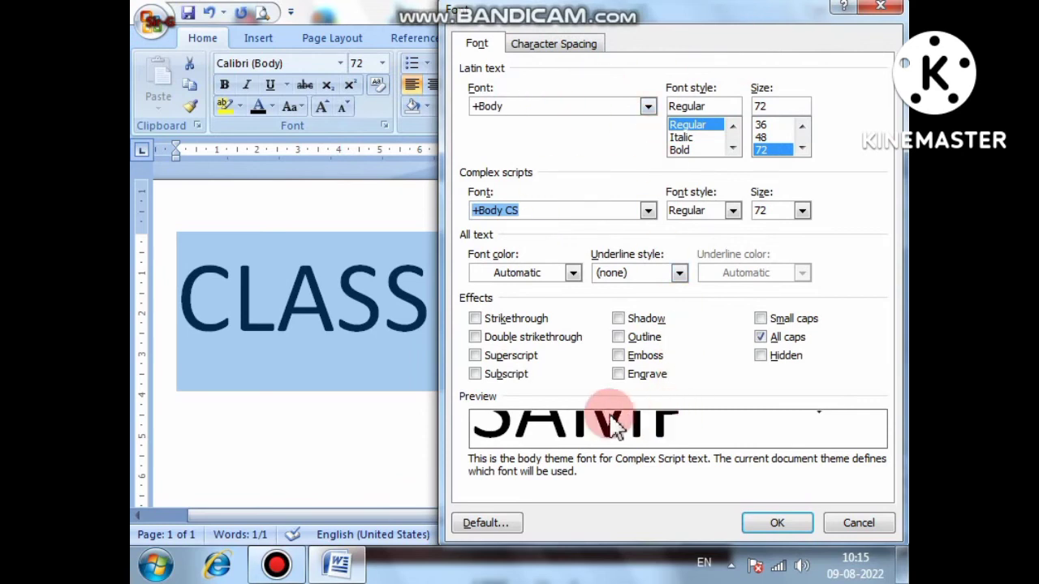
click(557, 48)
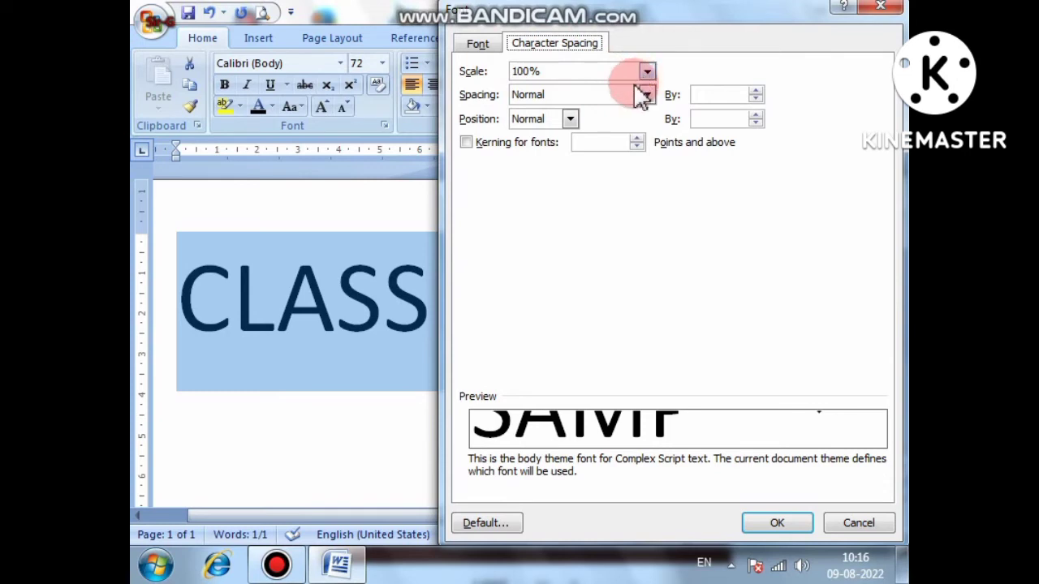
click(546, 95)
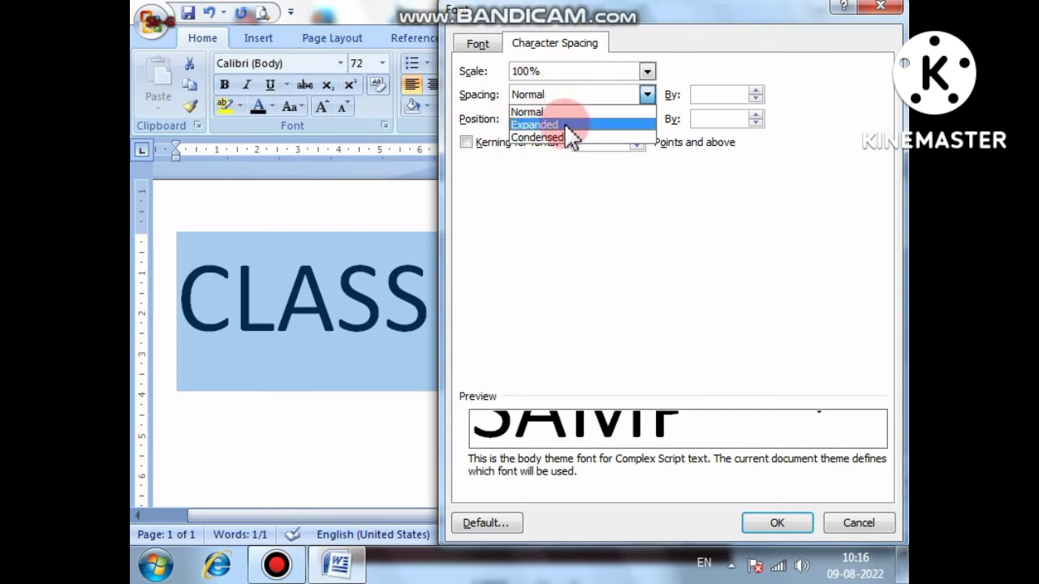
click(566, 126)
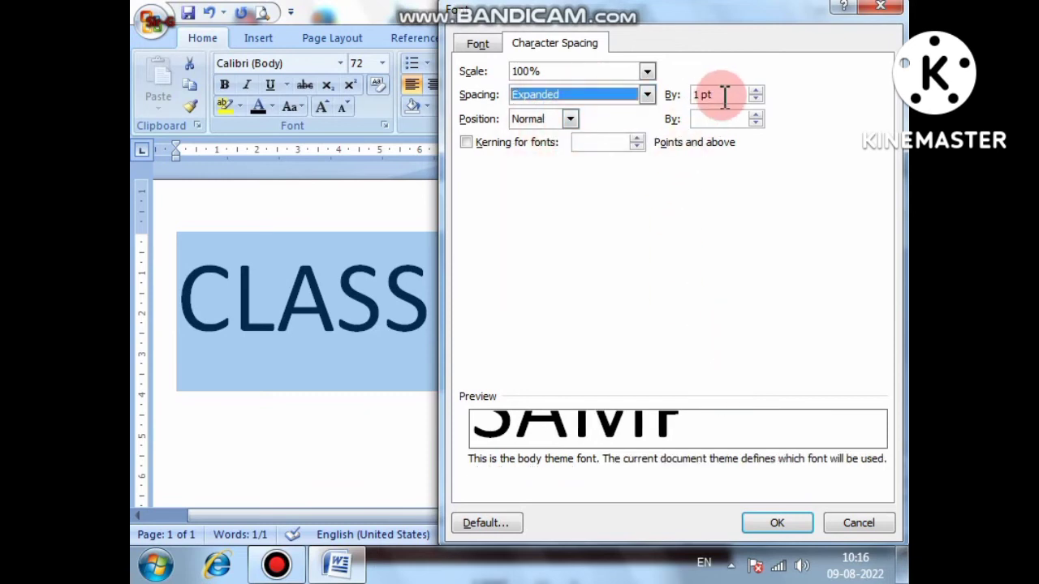
click(757, 92)
click(757, 92)
click(757, 92)
click(757, 91)
click(757, 91)
click(757, 91)
click(757, 92)
click(757, 91)
click(757, 91)
click(757, 92)
click(757, 92)
click(757, 92)
click(757, 92)
click(757, 92)
click(757, 91)
click(757, 92)
click(757, 92)
click(757, 92)
click(757, 92)
click(757, 92)
click(757, 92)
click(757, 92)
click(757, 92)
click(757, 91)
click(757, 92)
click(757, 92)
click(757, 92)
click(757, 91)
click(757, 92)
click(757, 92)
click(757, 92)
click(757, 92)
click(757, 92)
click(757, 92)
click(757, 92)
click(757, 92)
click(757, 92)
click(757, 92)
click(757, 91)
click(757, 91)
click(776, 524)
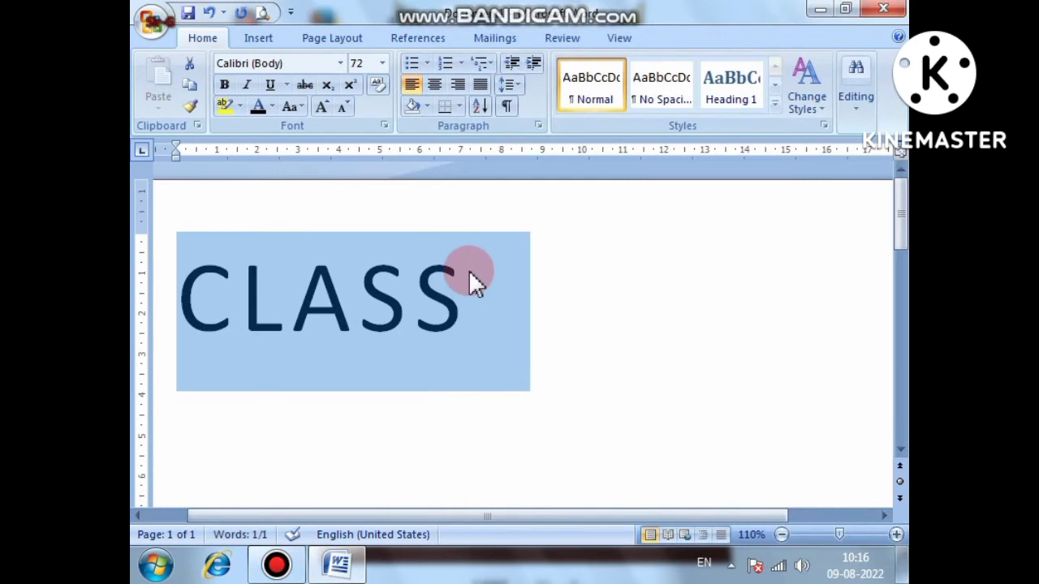
Shrink the selected CLASS text progressively down to 26 pt.
ctrl+scroll(470, 272, down, 3)
ctrl+scroll(471, 273, down, 1)
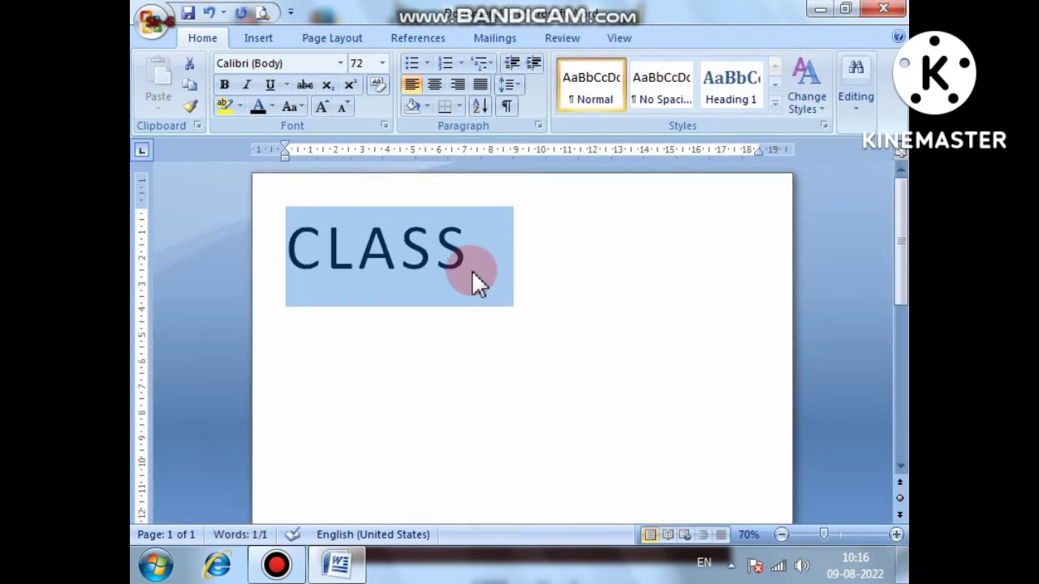
key(ctrl+shift+comma)
key(ctrl+shift+comma)
key(ctrl+shift+comma)
key(ctrl+shift+comma)
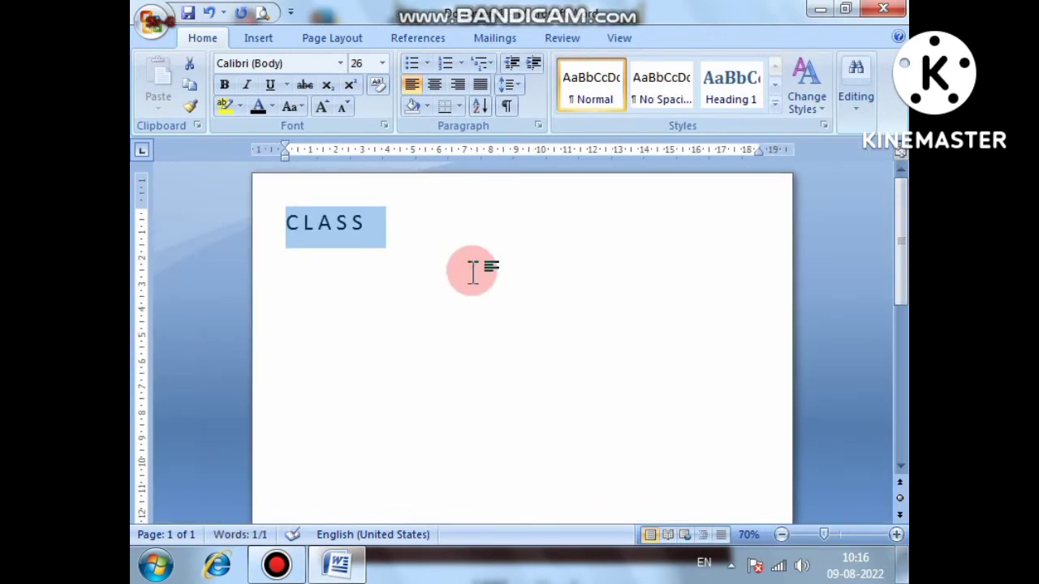
Replace the selected word with "MANY YEAR AGO THERE WAS HONNEST WOODCUTTER LIVE IN THE VILLAGE ONE DAY HE".
text(MANY YEAR AGO THERE WA)
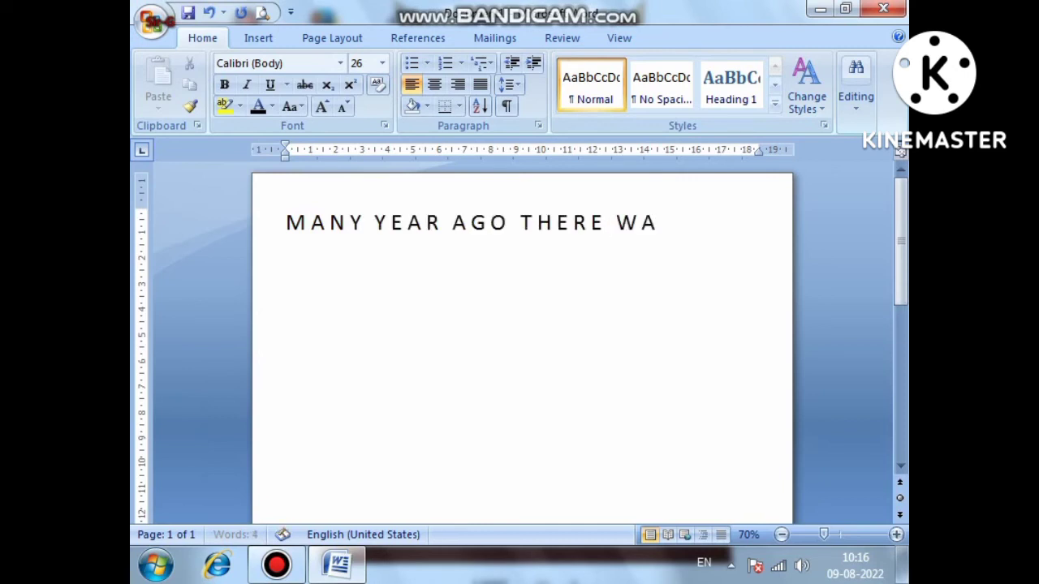
text(S HONNEST WOODC)
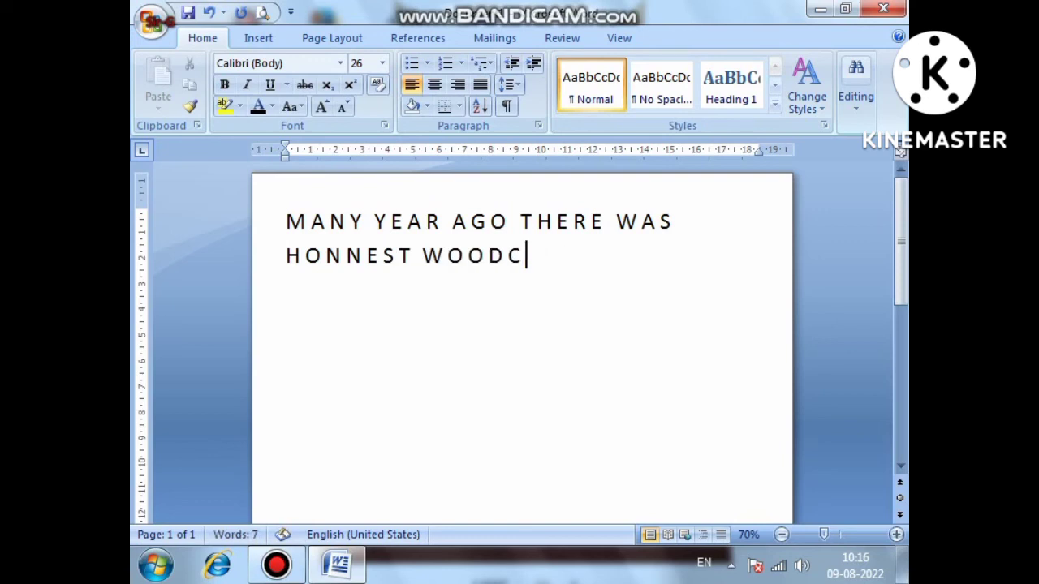
text(UTTER)
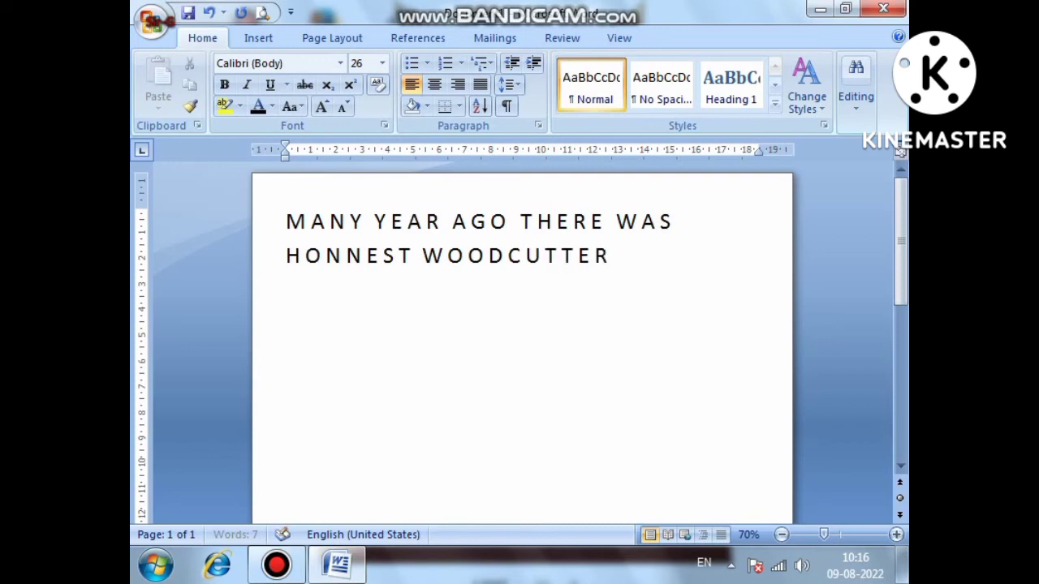
text(HE VILLAGE ONE DAY)
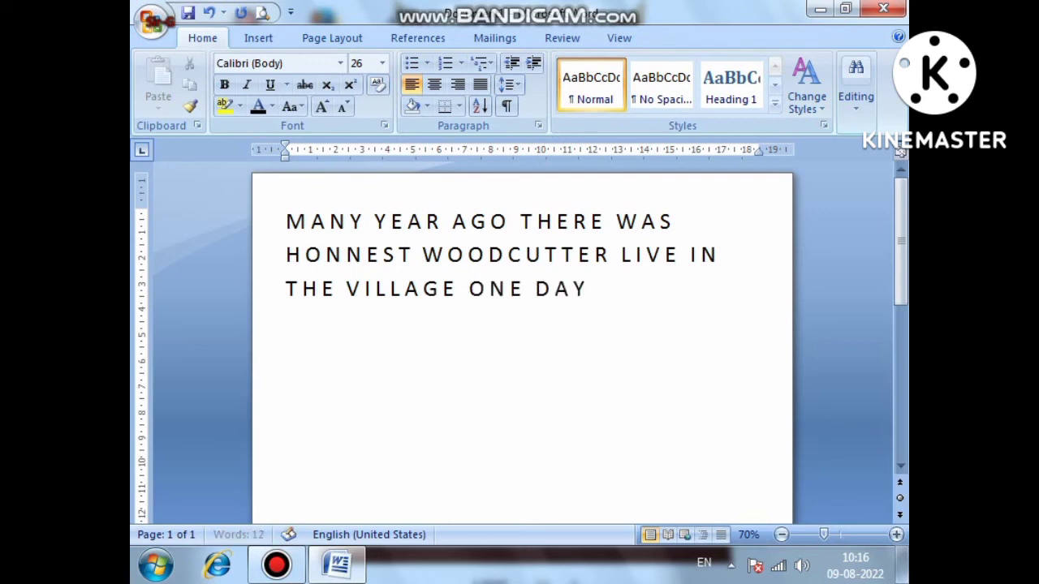
text(E)
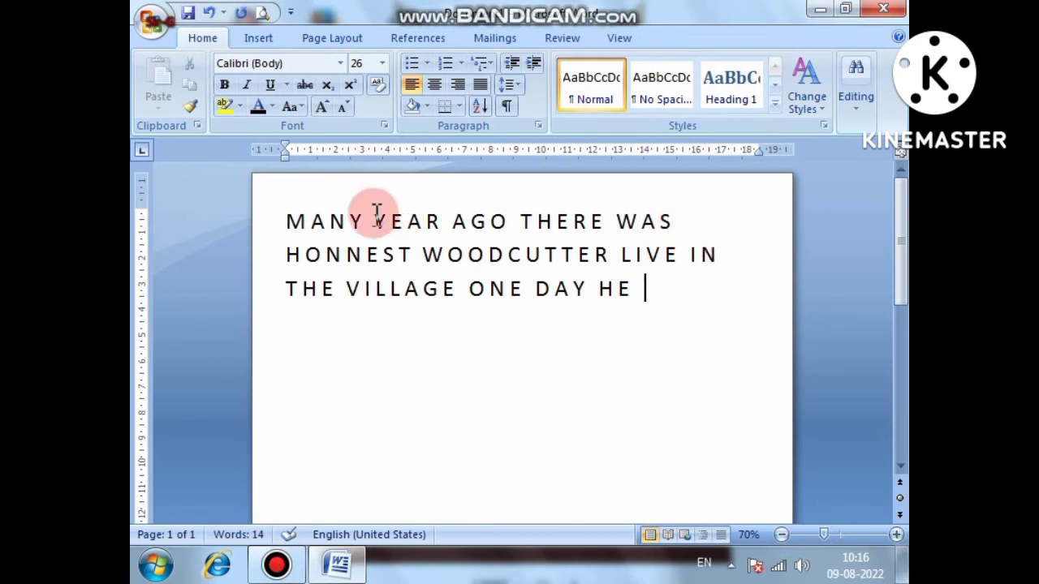
Select the whole woodcutter sentence and set its character spacing back to Normal.
drag(285, 216, 625, 302)
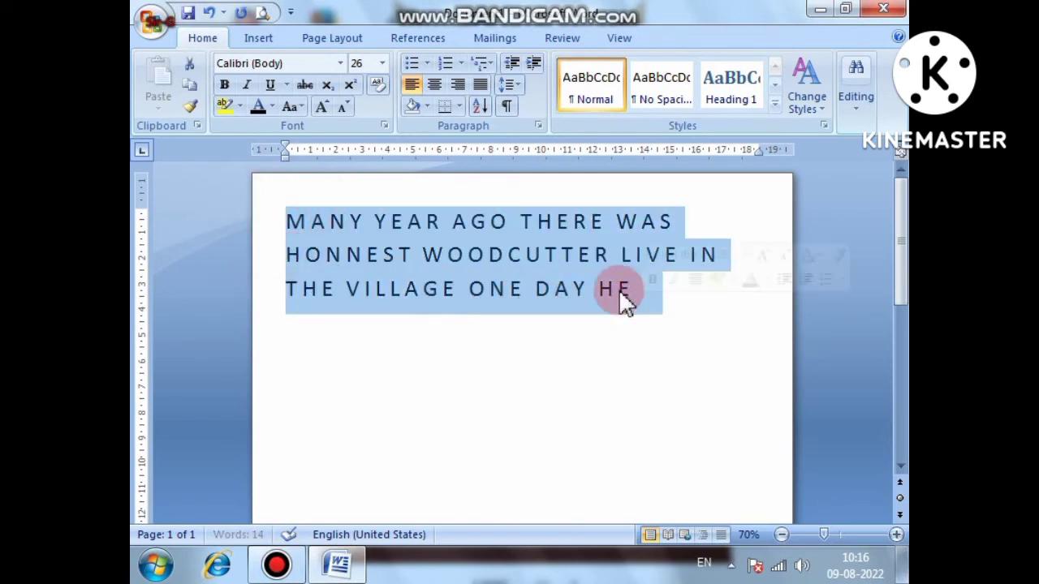
click(384, 125)
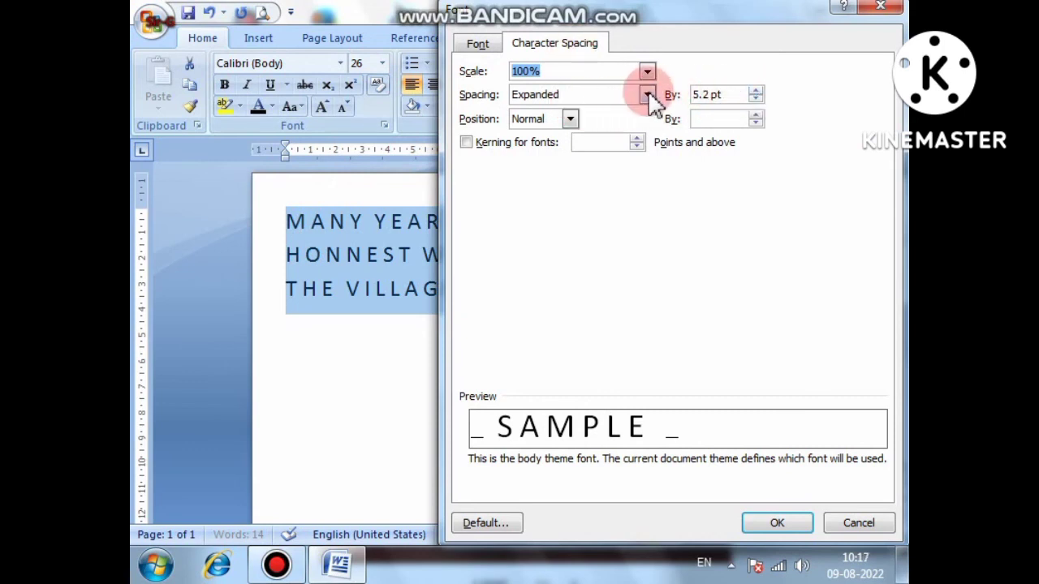
click(647, 95)
click(568, 109)
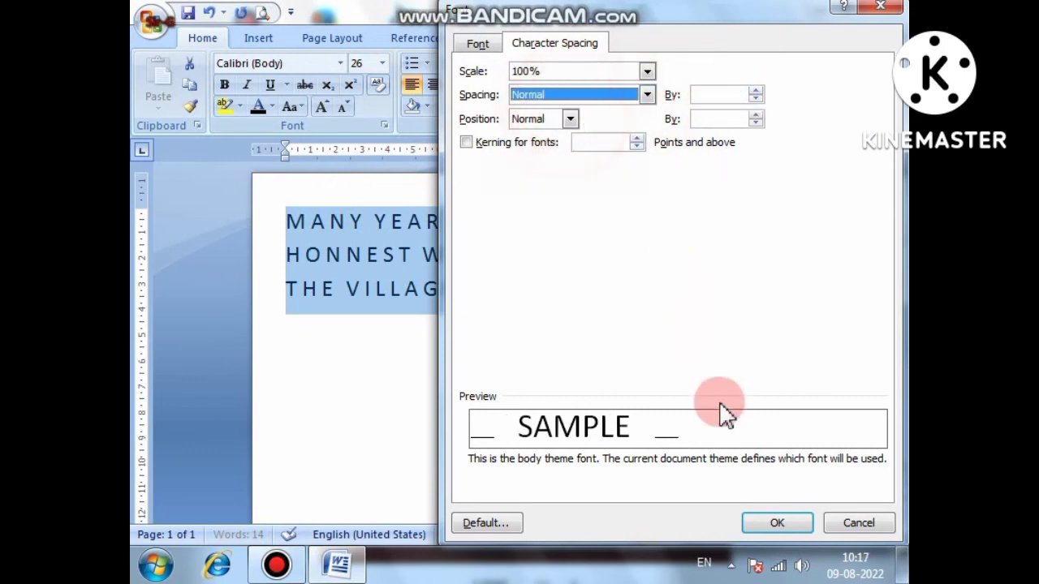
click(776, 522)
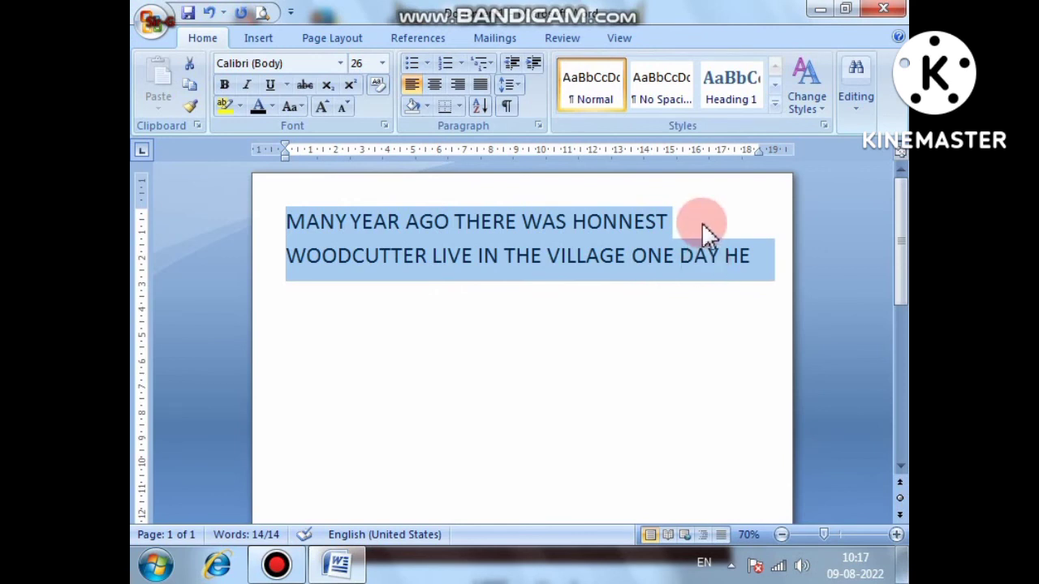
Select the first line, from MANY to HONNEST, and expand its character spacing by 2 pt.
click(659, 221)
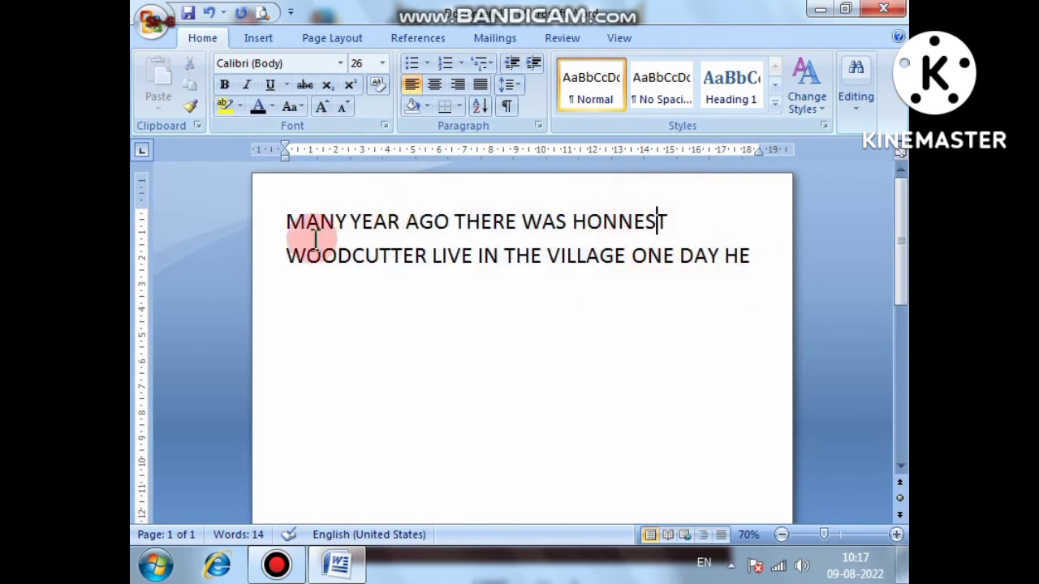
drag(284, 225, 664, 230)
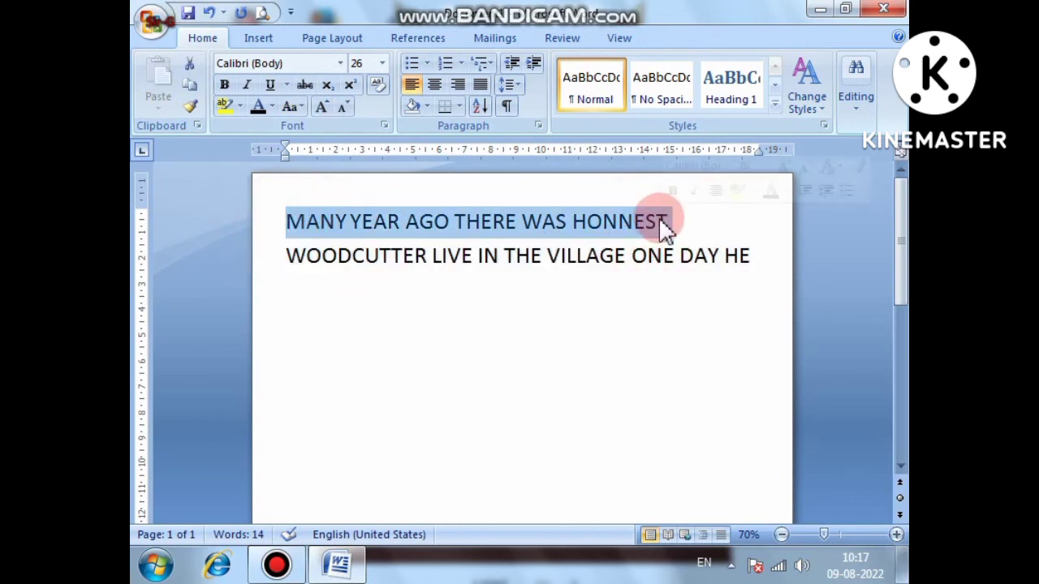
click(382, 127)
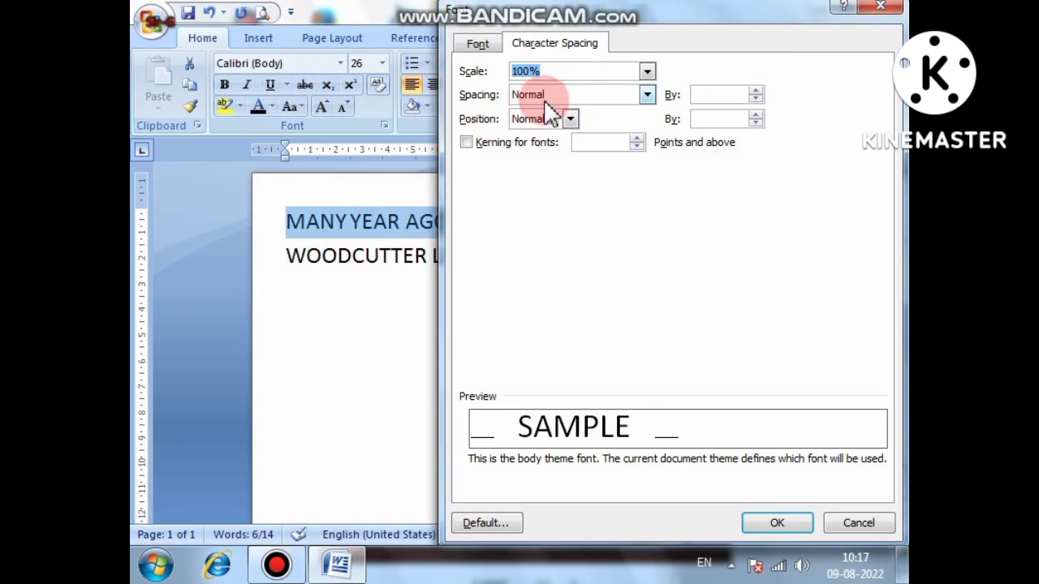
click(583, 96)
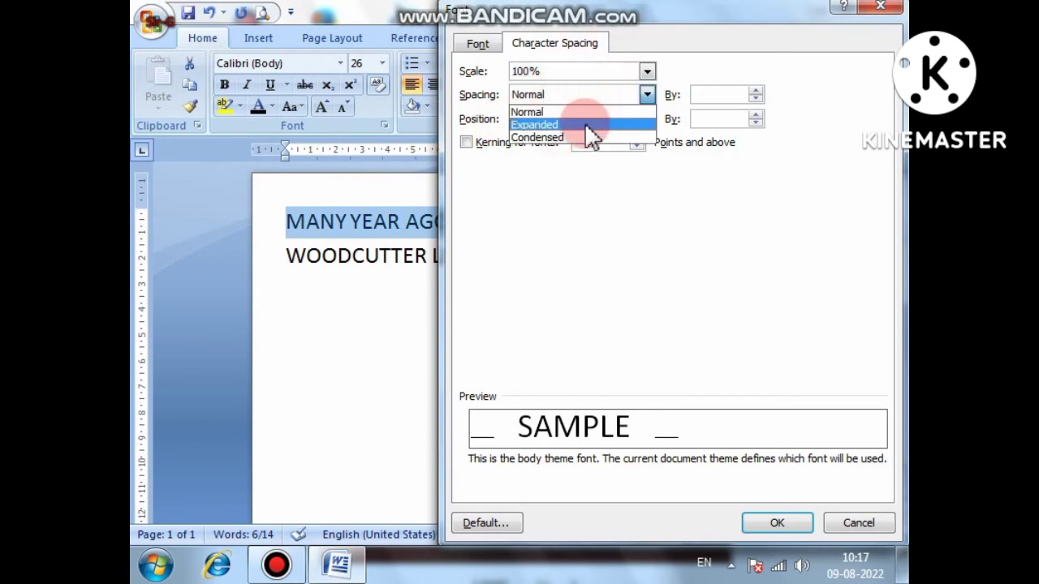
click(584, 125)
click(753, 90)
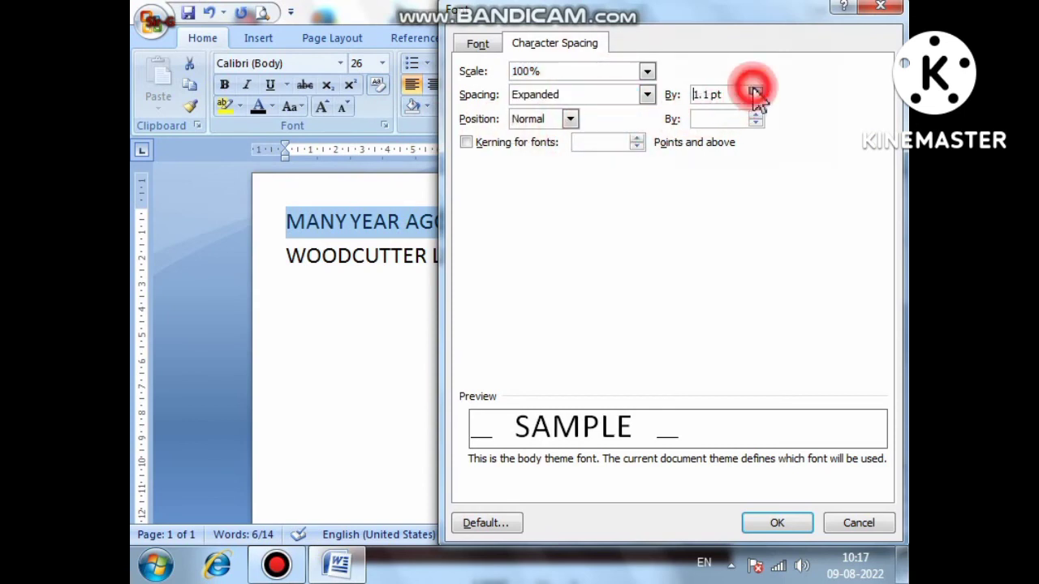
click(753, 89)
click(753, 88)
click(753, 89)
click(753, 88)
click(753, 89)
click(753, 88)
click(752, 88)
click(752, 89)
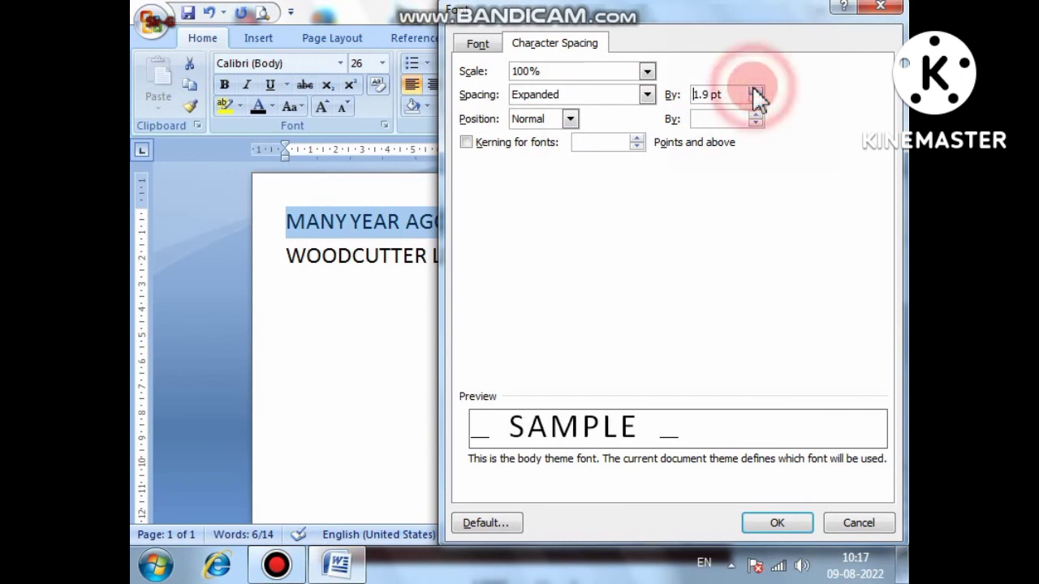
click(753, 88)
click(781, 523)
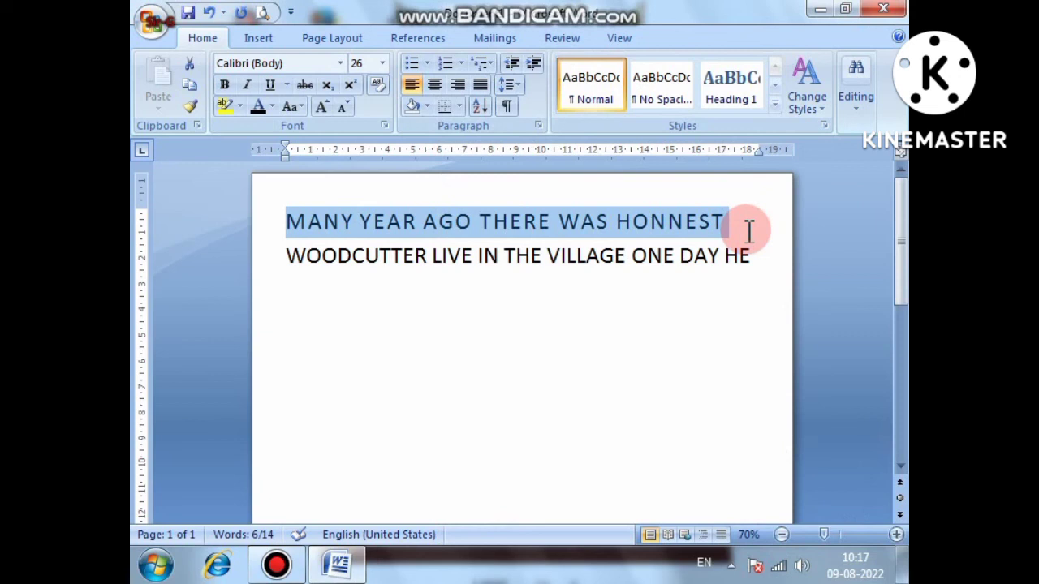
Widen the first line's expanded character spacing in two small rounds until it extends about as far as the second line.
click(387, 127)
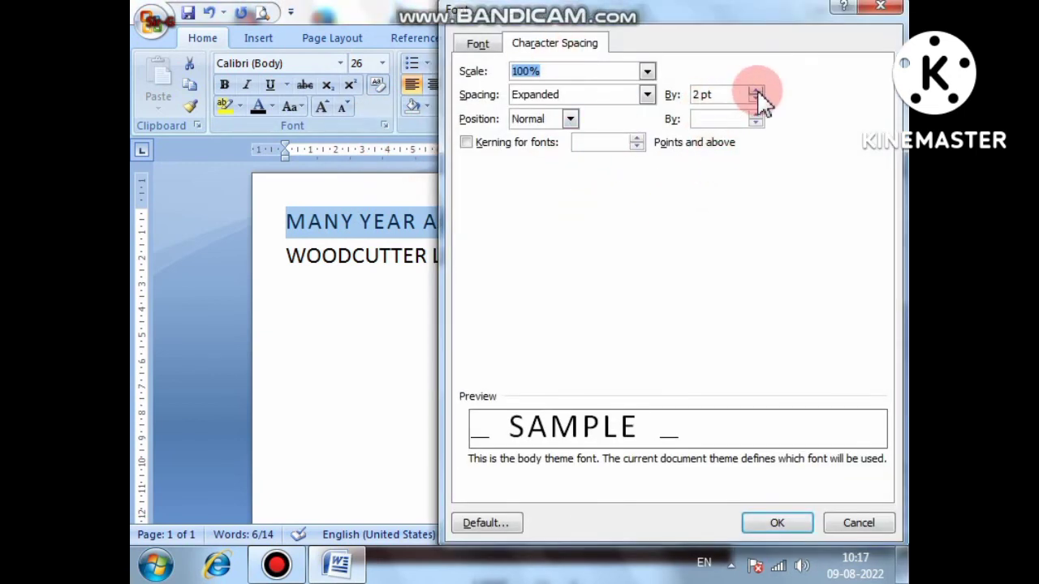
click(757, 91)
click(757, 91)
click(760, 523)
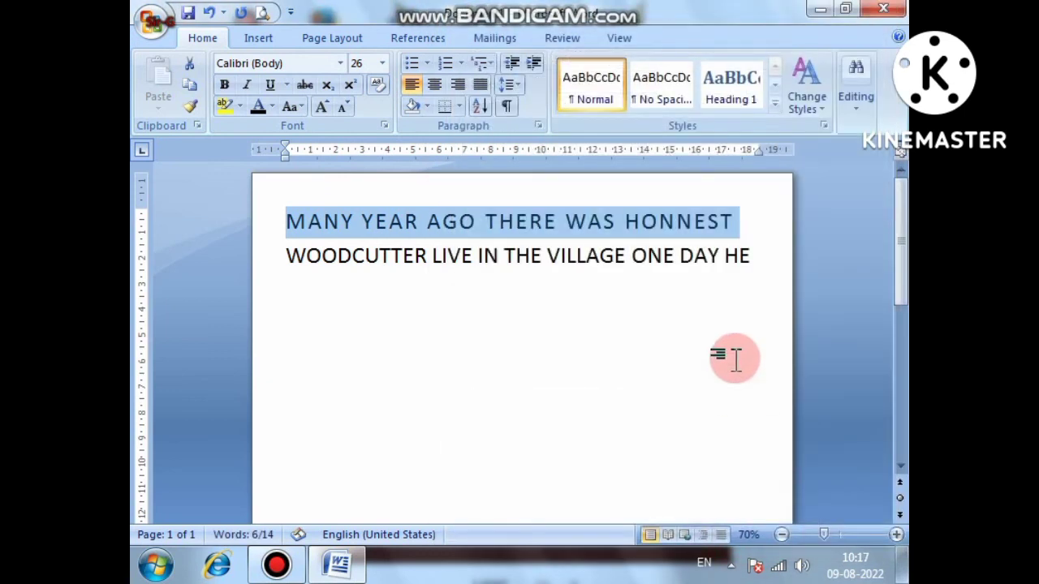
click(388, 125)
click(755, 91)
click(754, 91)
click(755, 91)
click(755, 91)
click(755, 91)
click(755, 91)
click(777, 523)
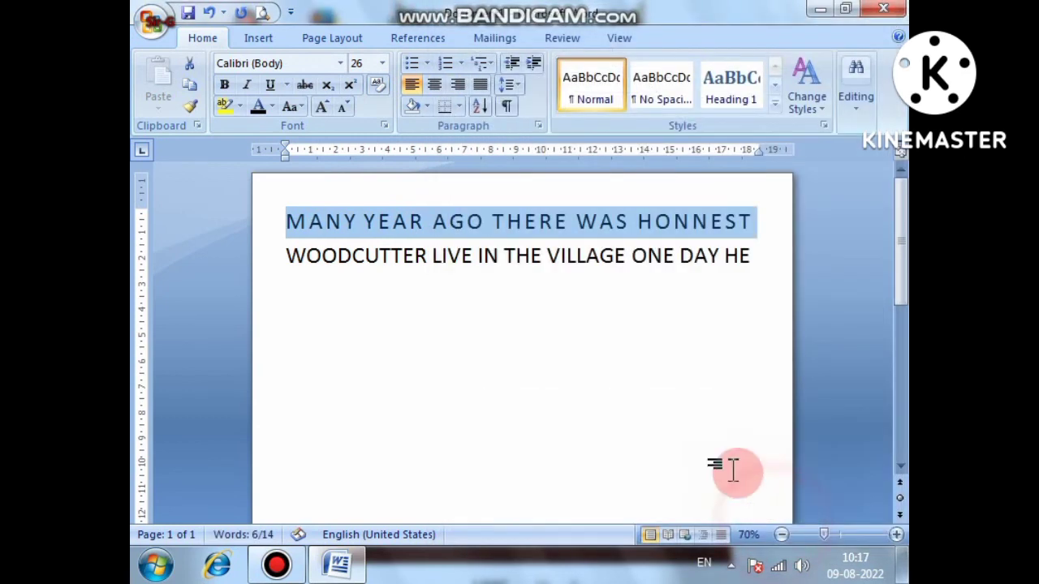
Continue the sentence after "ONE DAY HE" with the words "WENT TO".
click(755, 268)
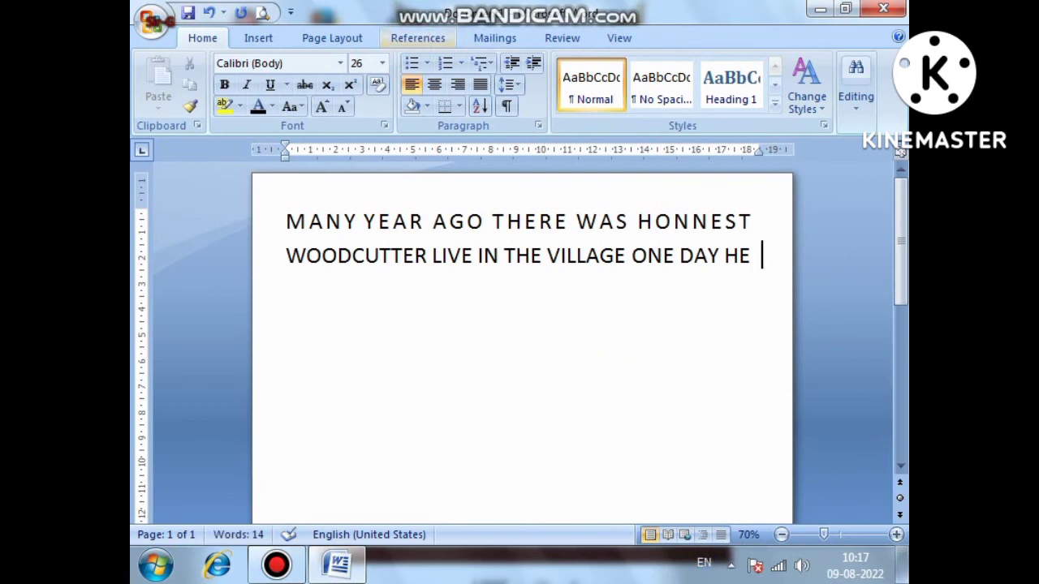
text(W)
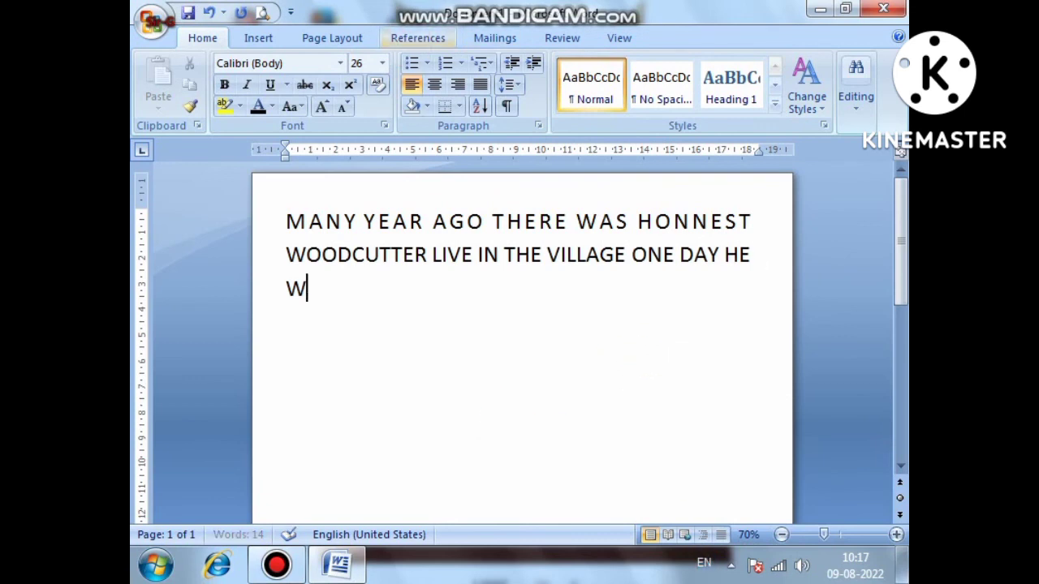
text(ENT TP)
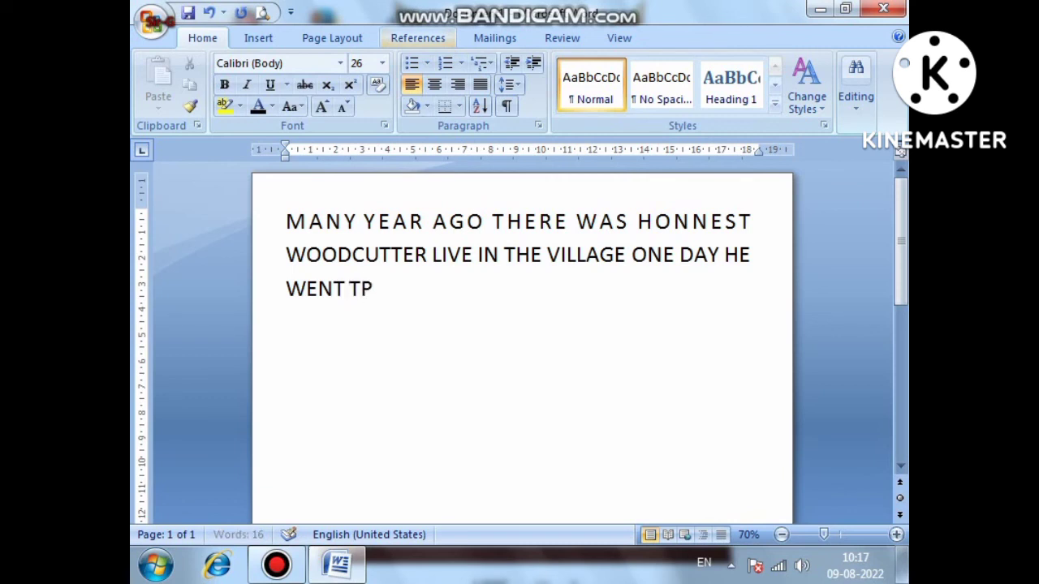
key(BackSpace)
text(O)
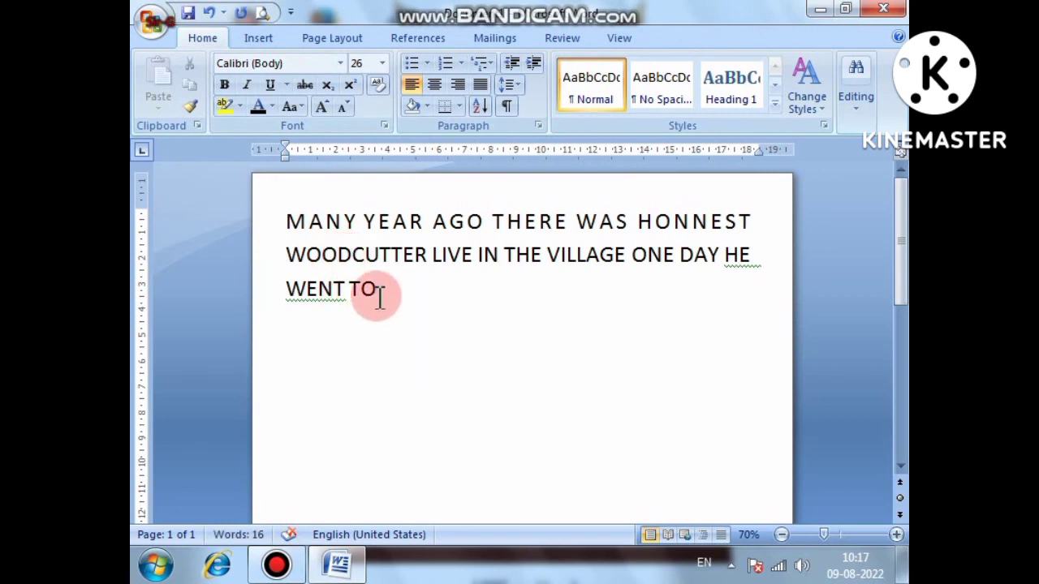
Select the text from WOODCUTTER to WENT TO and open its character spacing settings.
drag(378, 294, 301, 262)
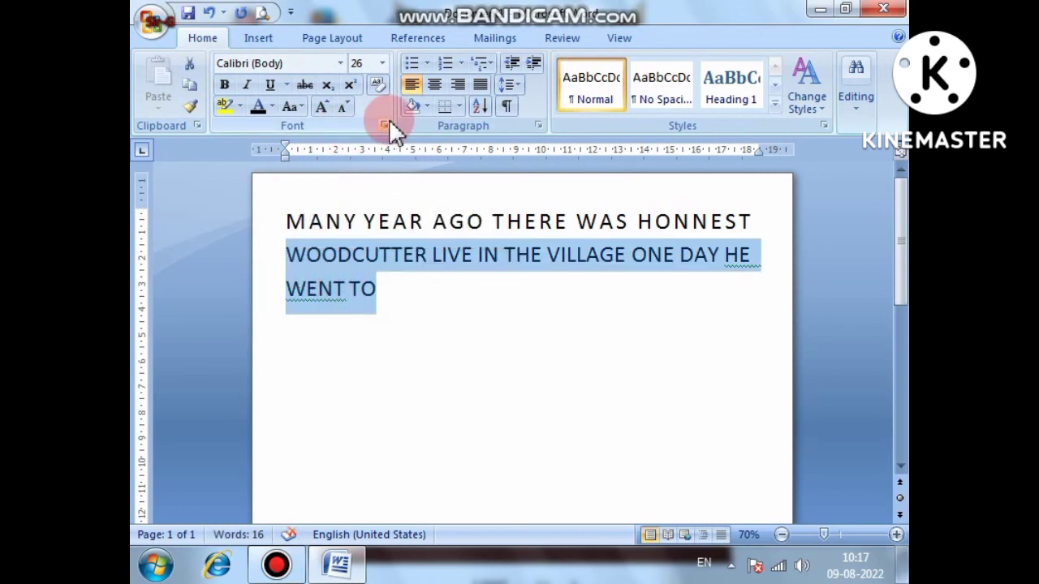
click(384, 126)
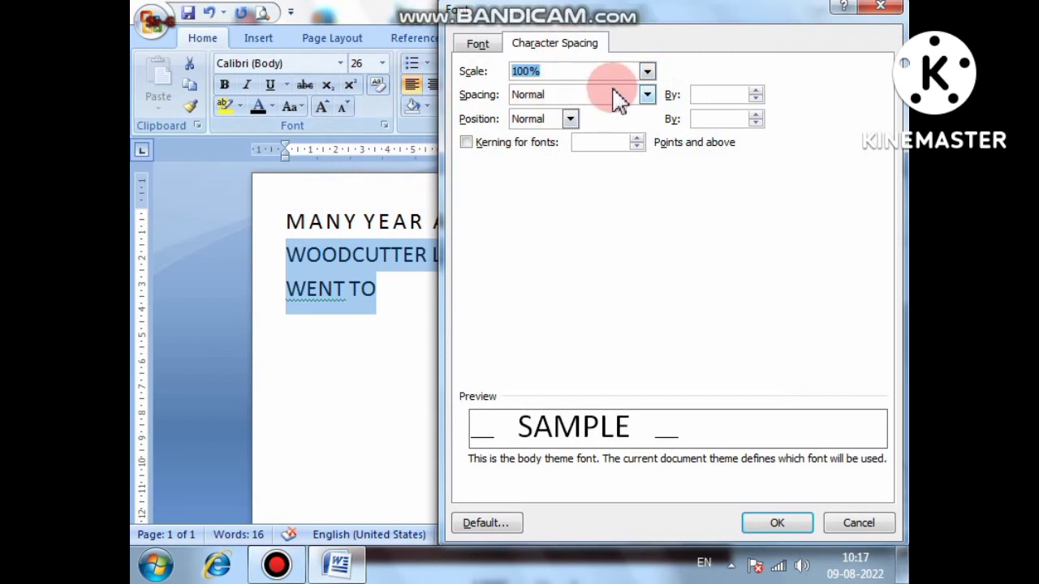